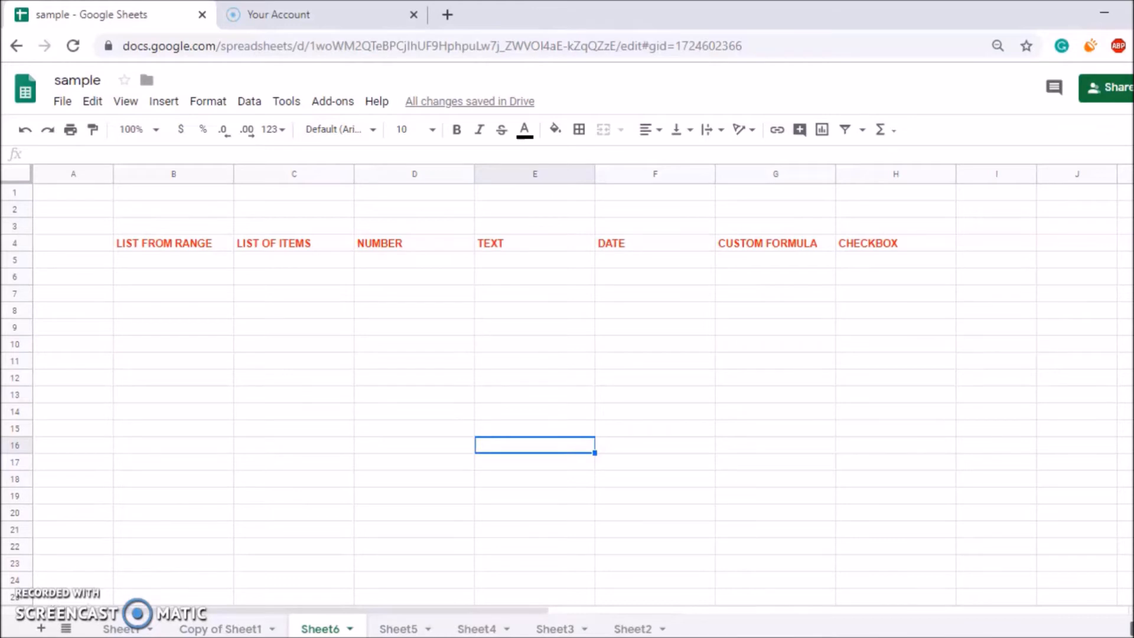
Enter APPLE in B10 and CAR in B11, then open the Data menu for B5.
click(187, 261)
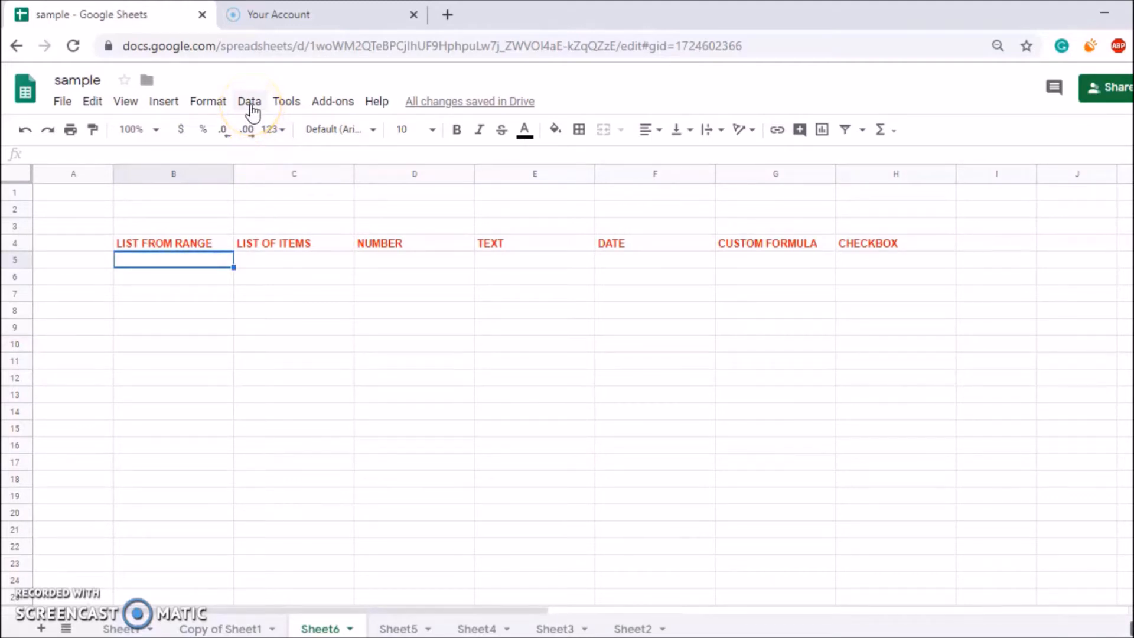
right_click(169, 352)
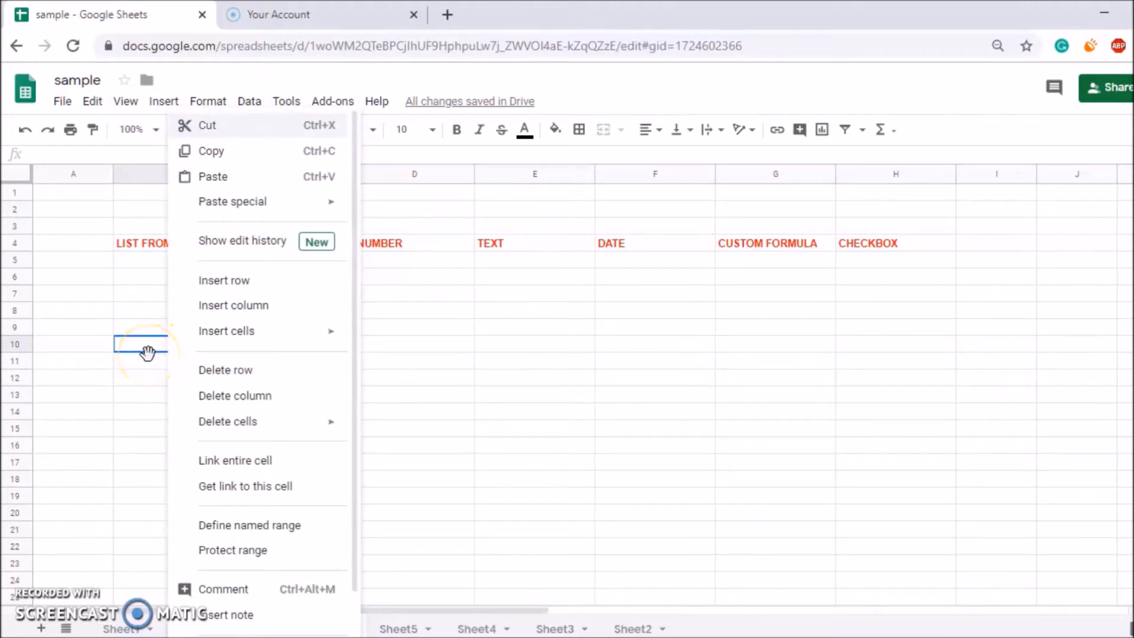
click(148, 353)
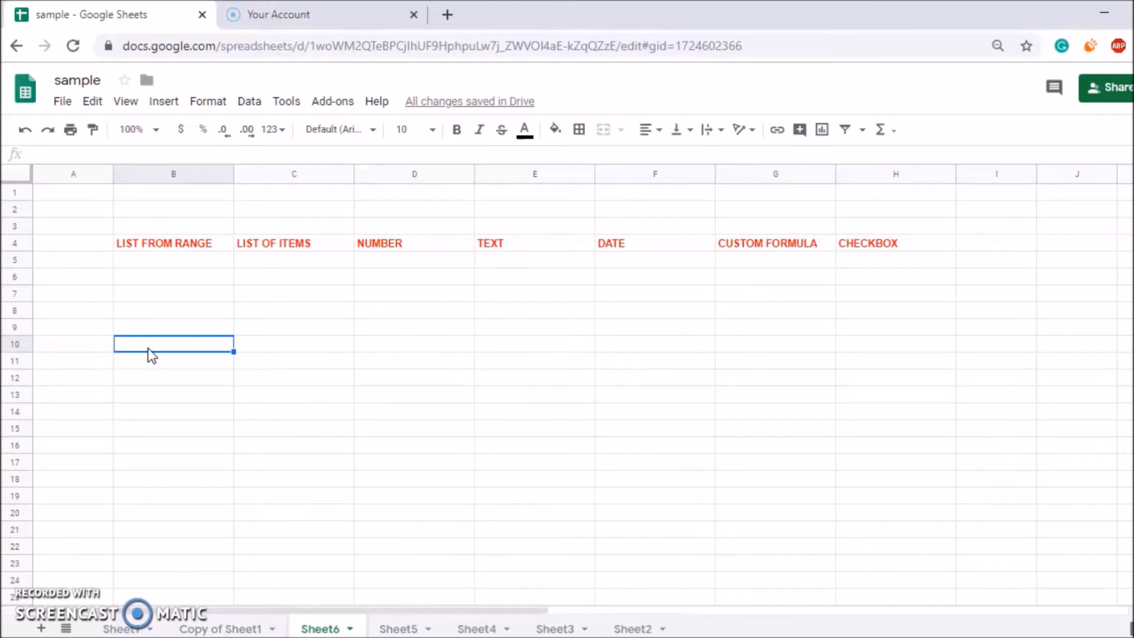
text(APPLE)
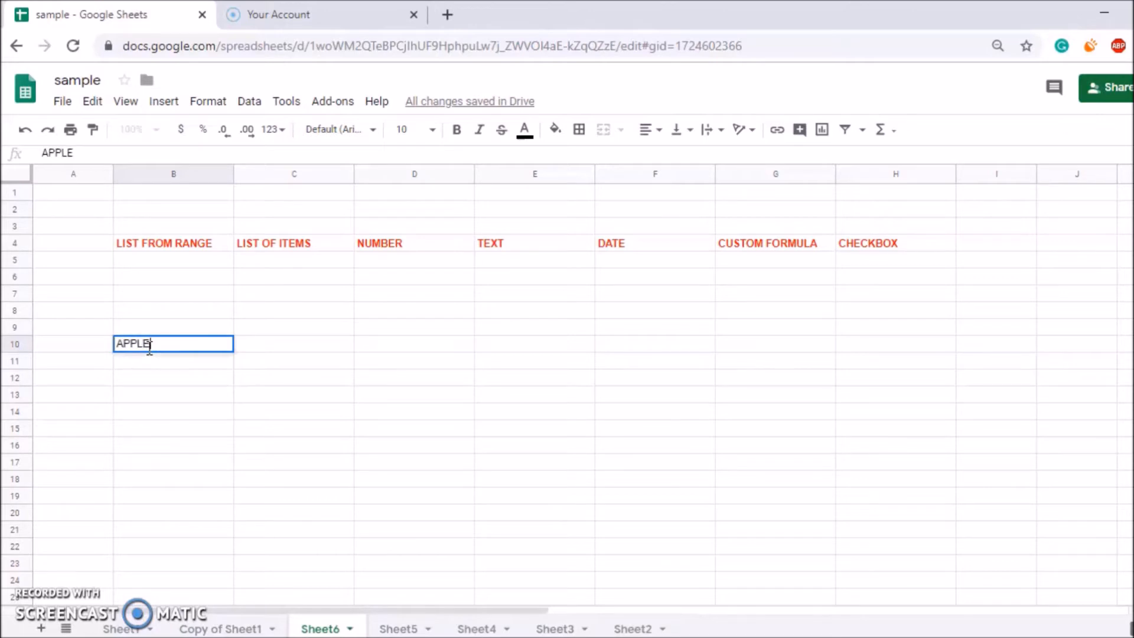
key(Return)
text(CAR)
key(Return)
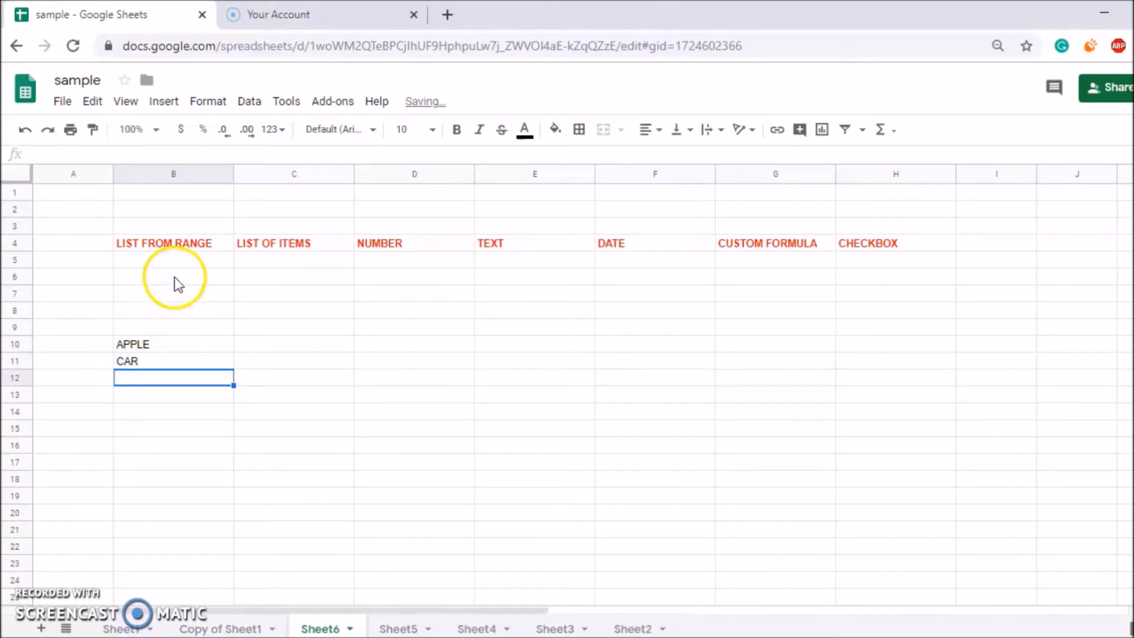
click(178, 259)
click(253, 102)
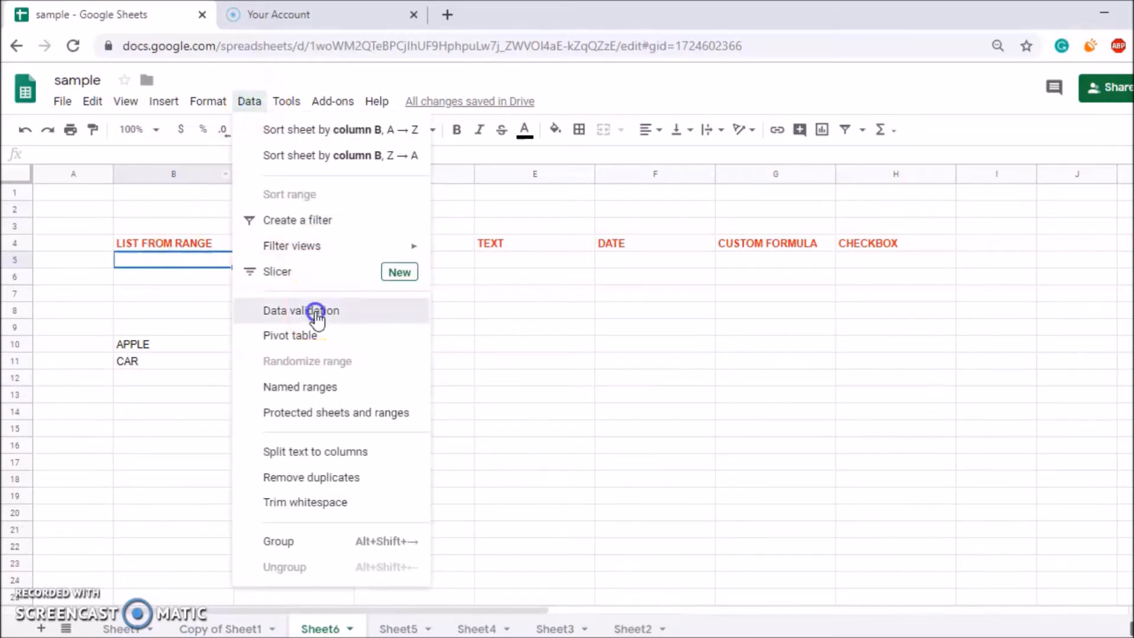
Give B5 a dropdown rule from range B10:B12 with Reject input, and save it.
click(317, 317)
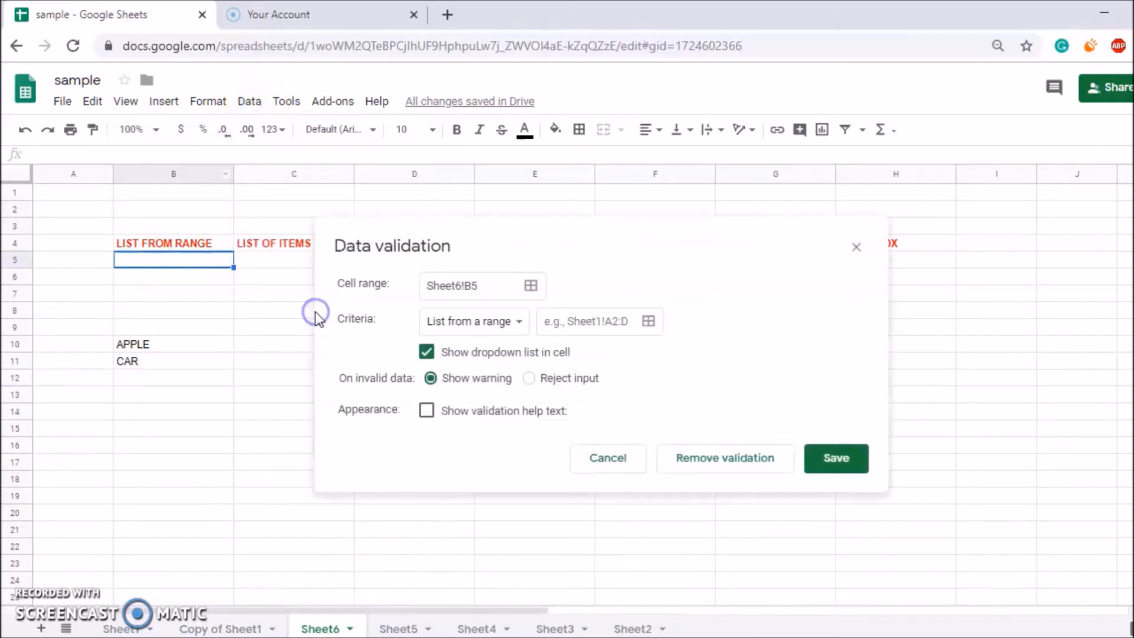
click(574, 321)
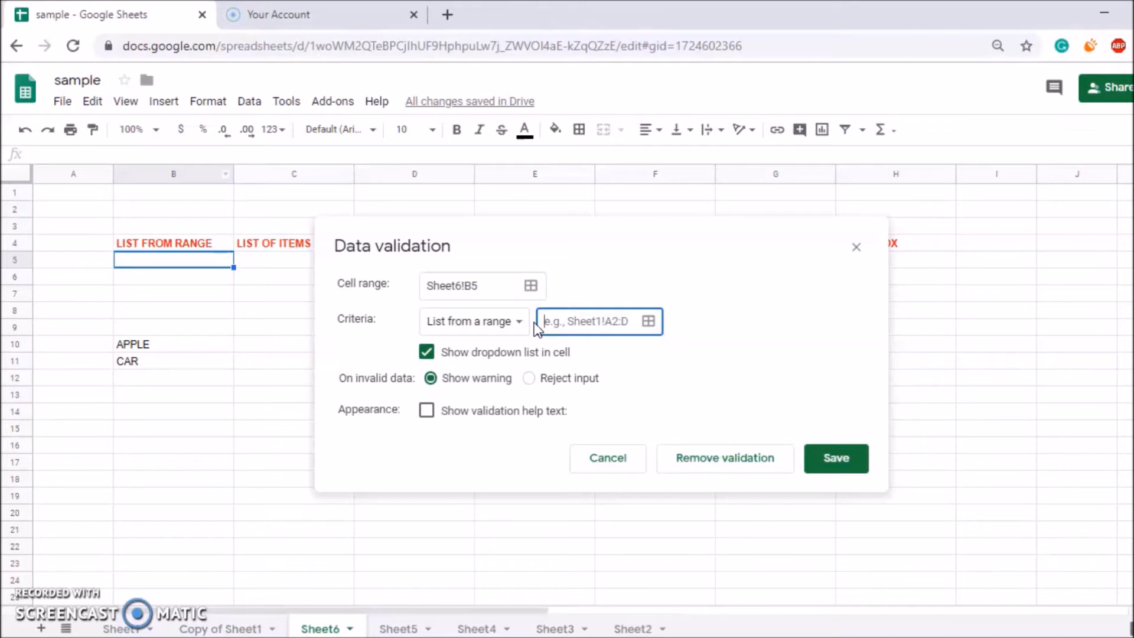
click(650, 320)
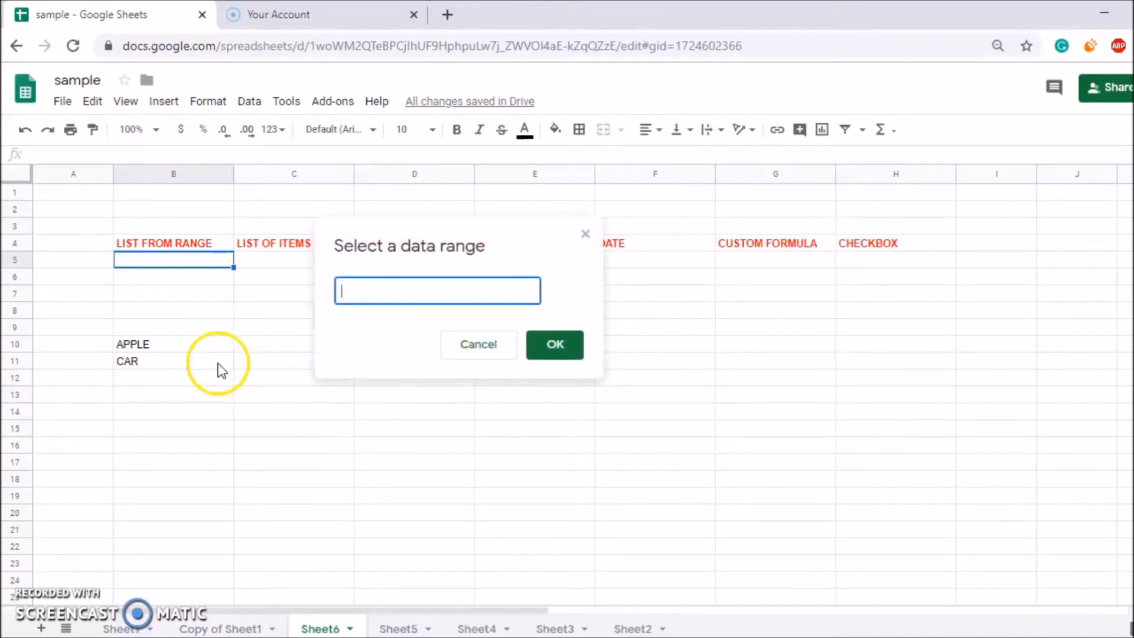
click(141, 344)
drag(141, 344, 137, 378)
click(555, 345)
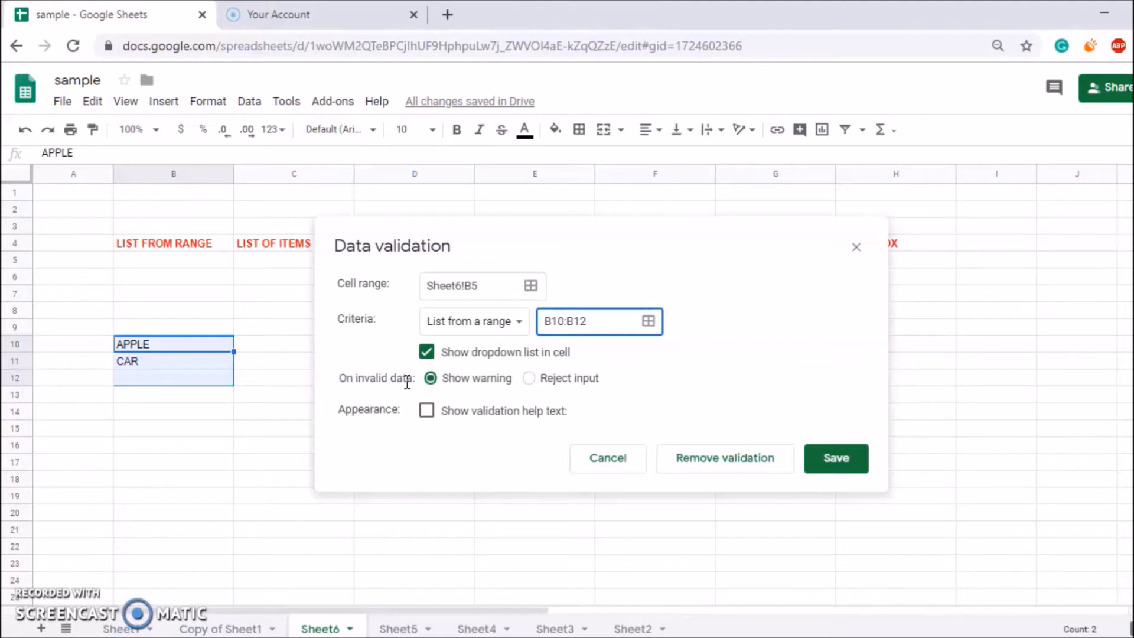
click(529, 380)
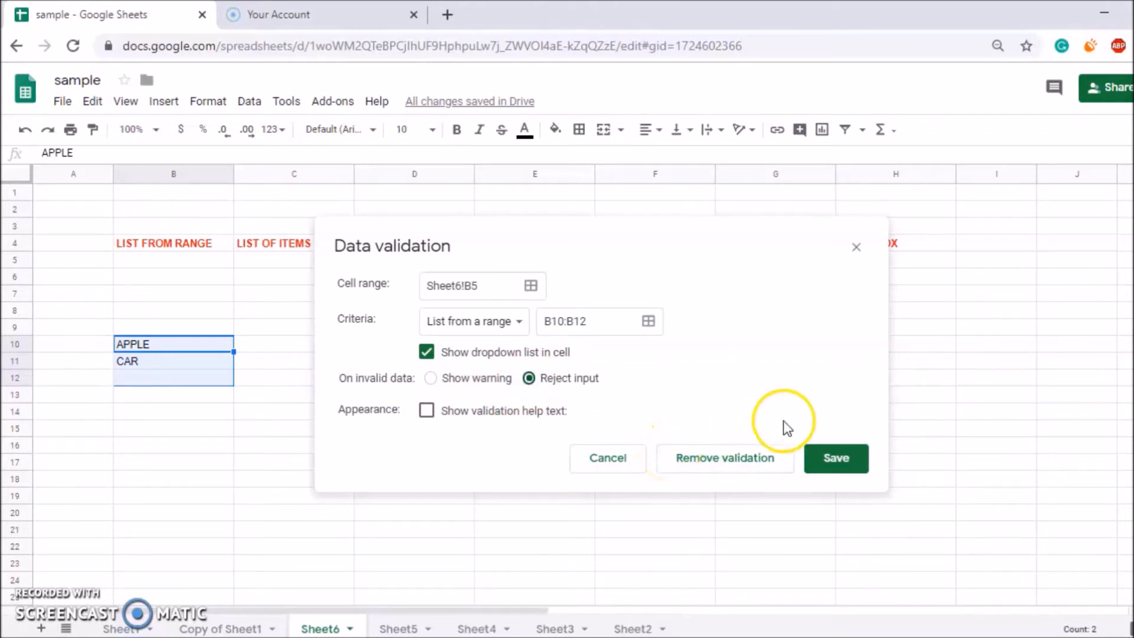
click(833, 462)
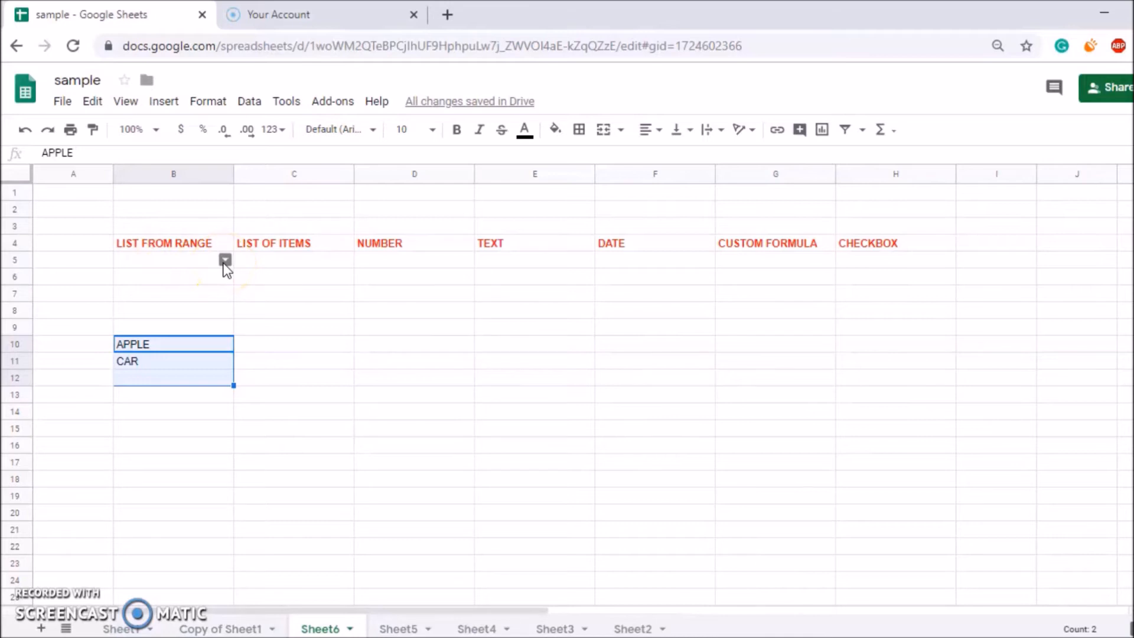
Pick APPLE in B5, confirm that typing 'ddddd' is rejected, then open the Data menu for C5.
click(225, 263)
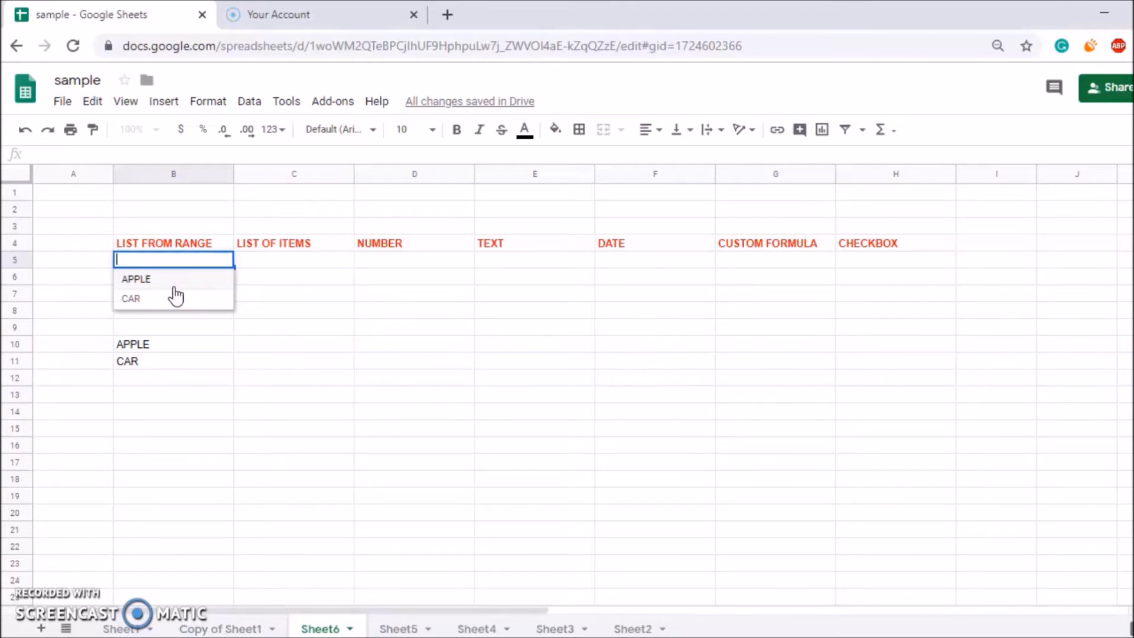
click(176, 282)
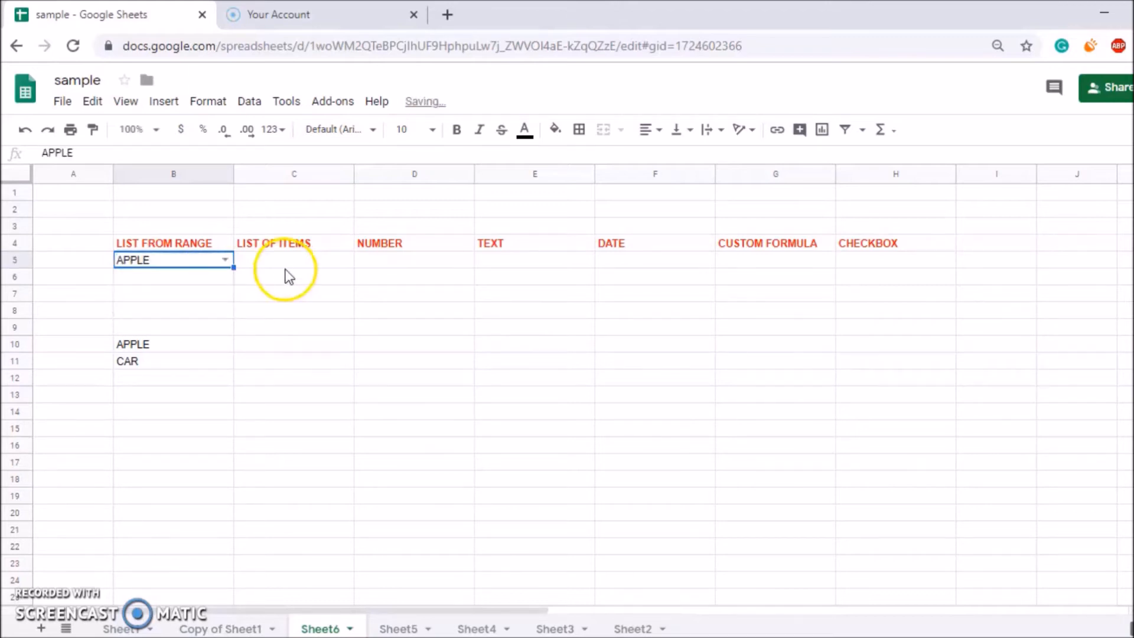
text(ddddd)
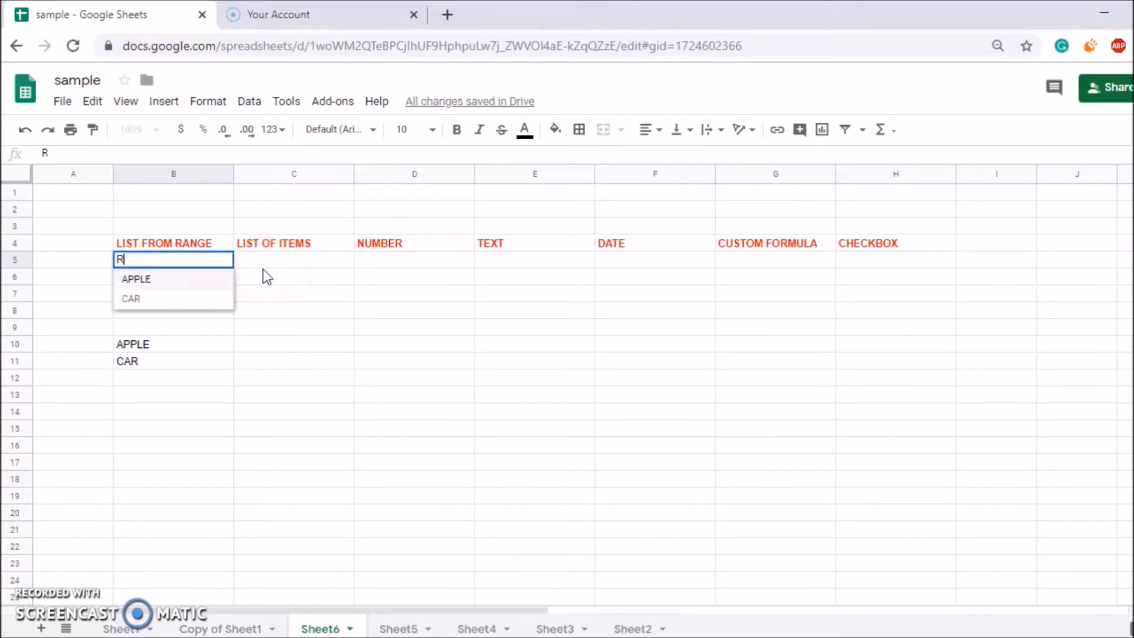
key(Return)
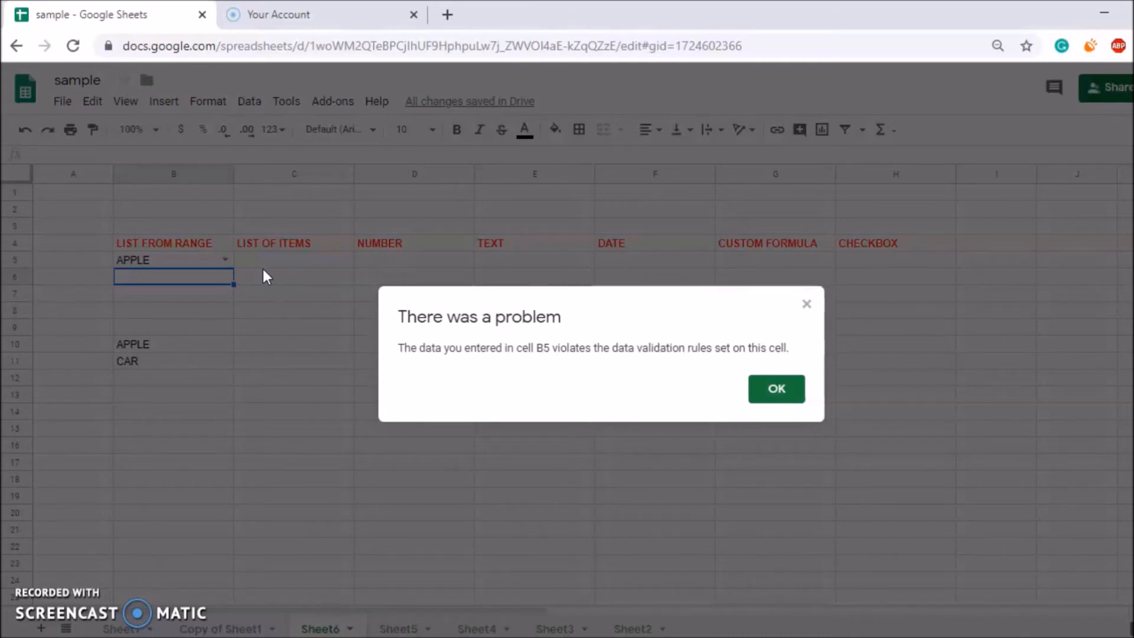
click(776, 388)
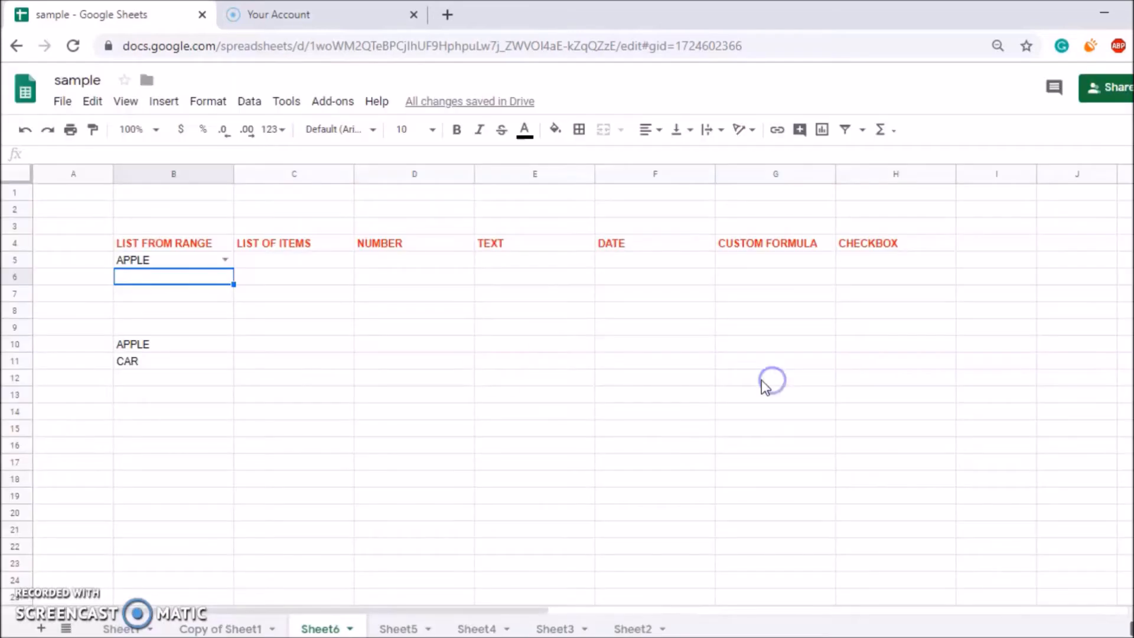
click(269, 266)
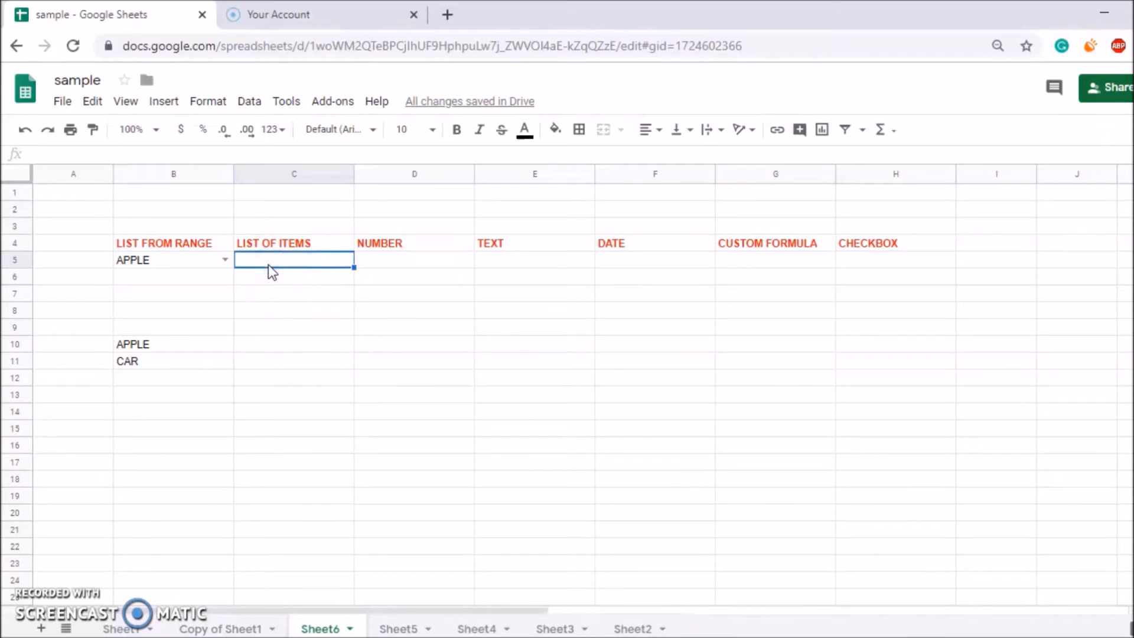
click(249, 102)
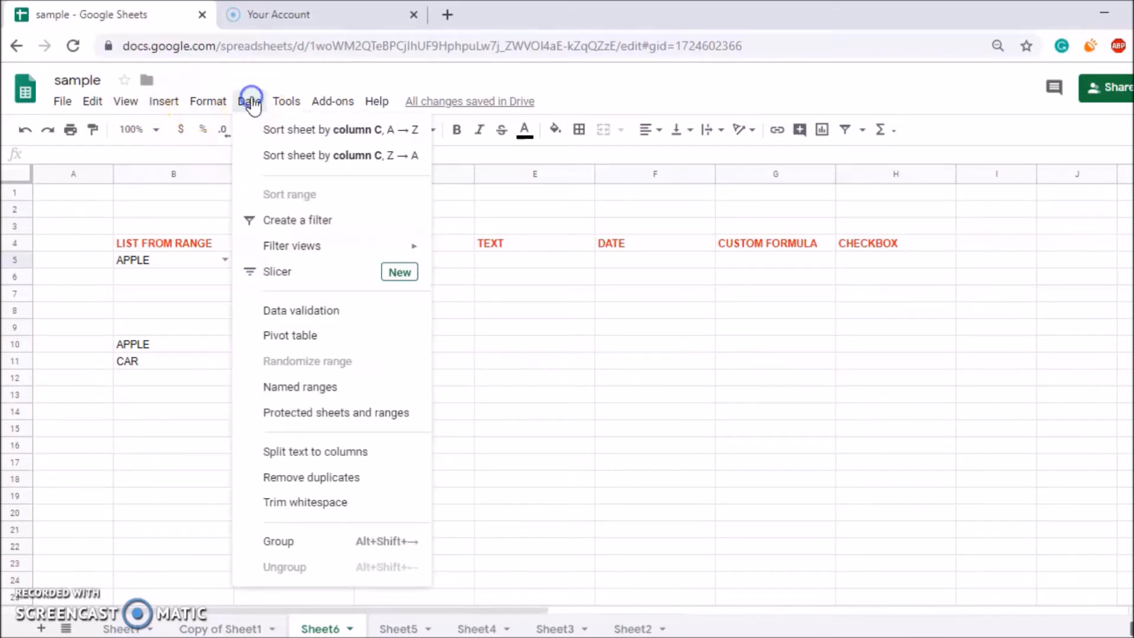
Set C5's validation to List of items 'BALL,WALL' and save the rule.
click(286, 318)
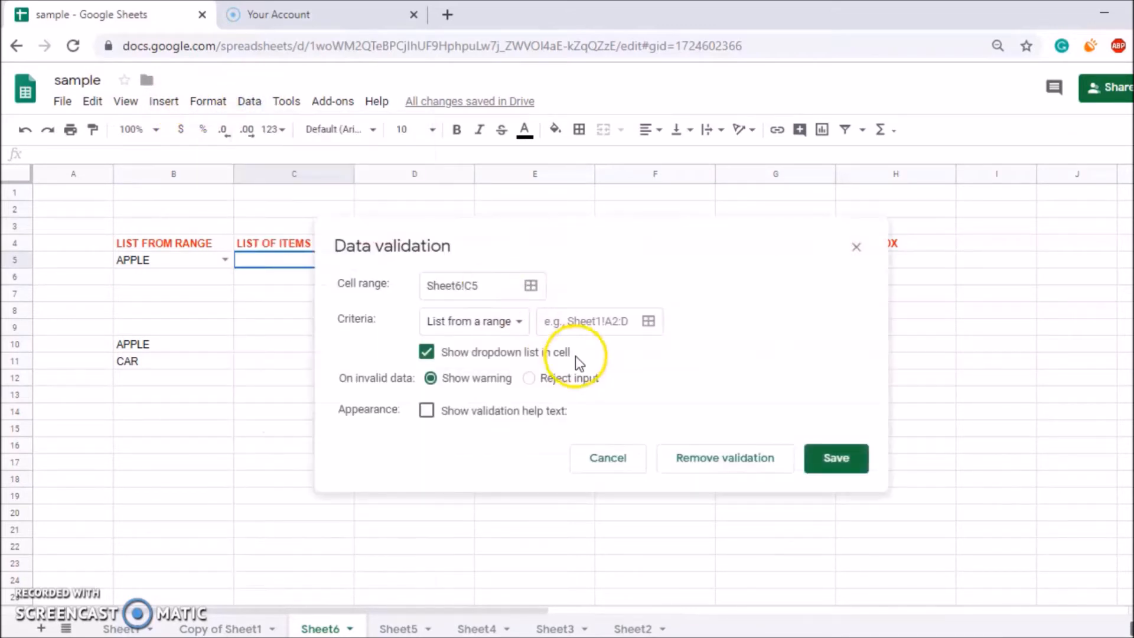
click(521, 325)
click(494, 354)
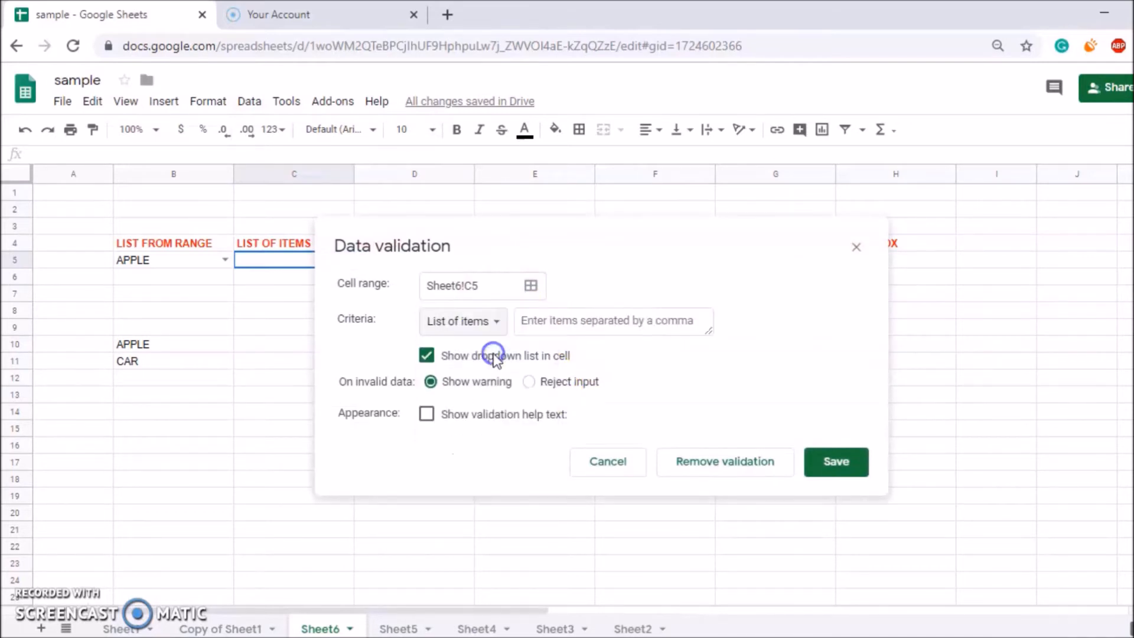
click(536, 321)
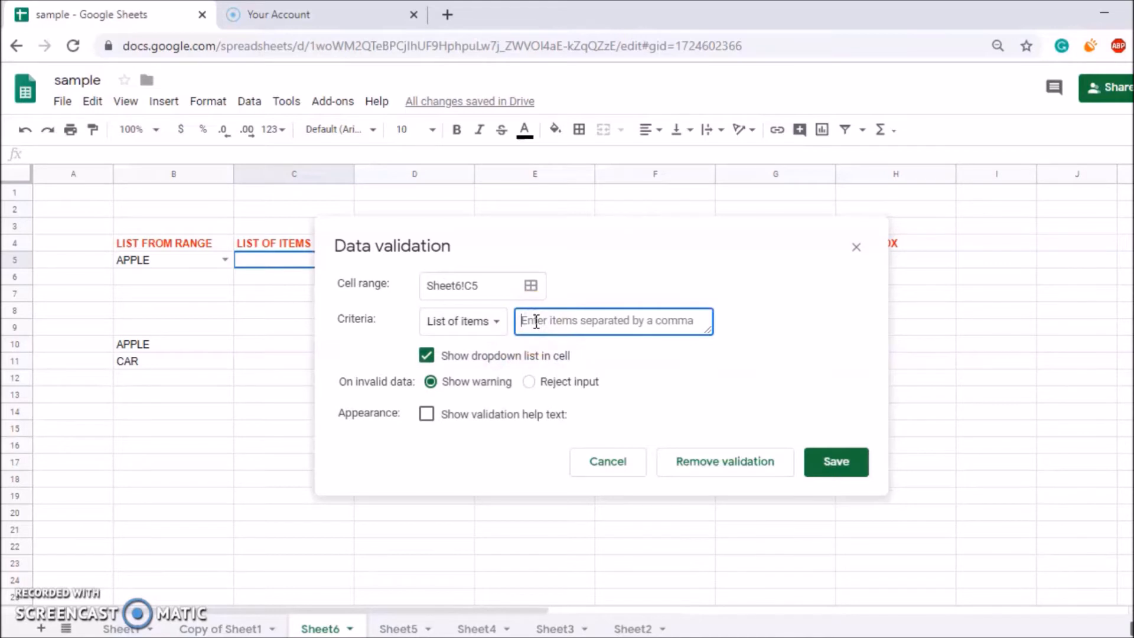
text(B)
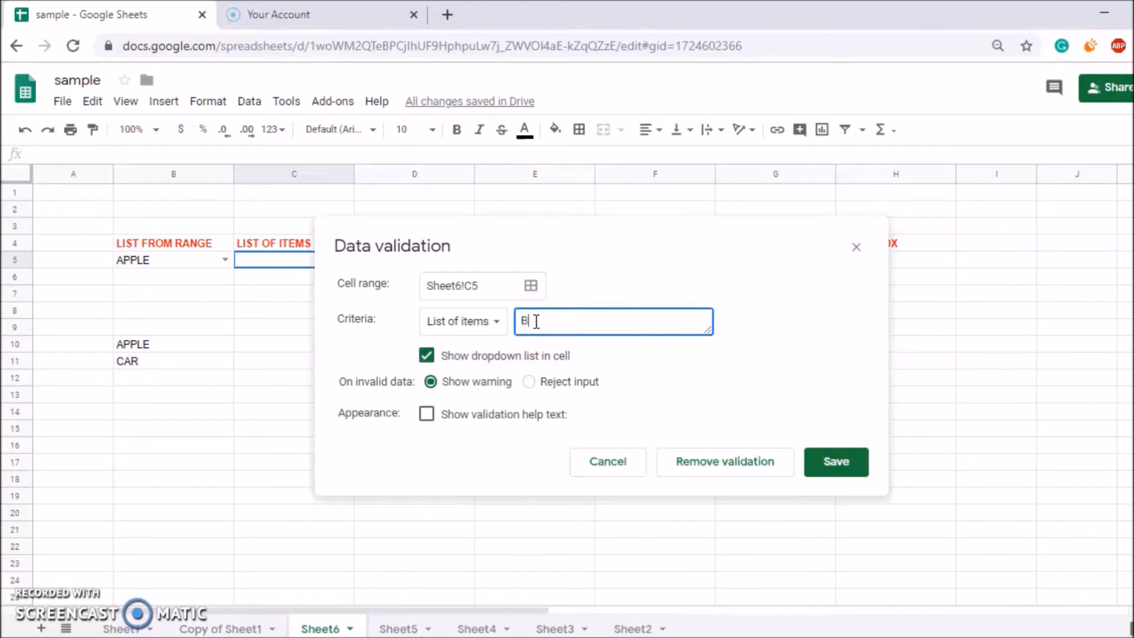
text(ALL,WALL)
click(839, 460)
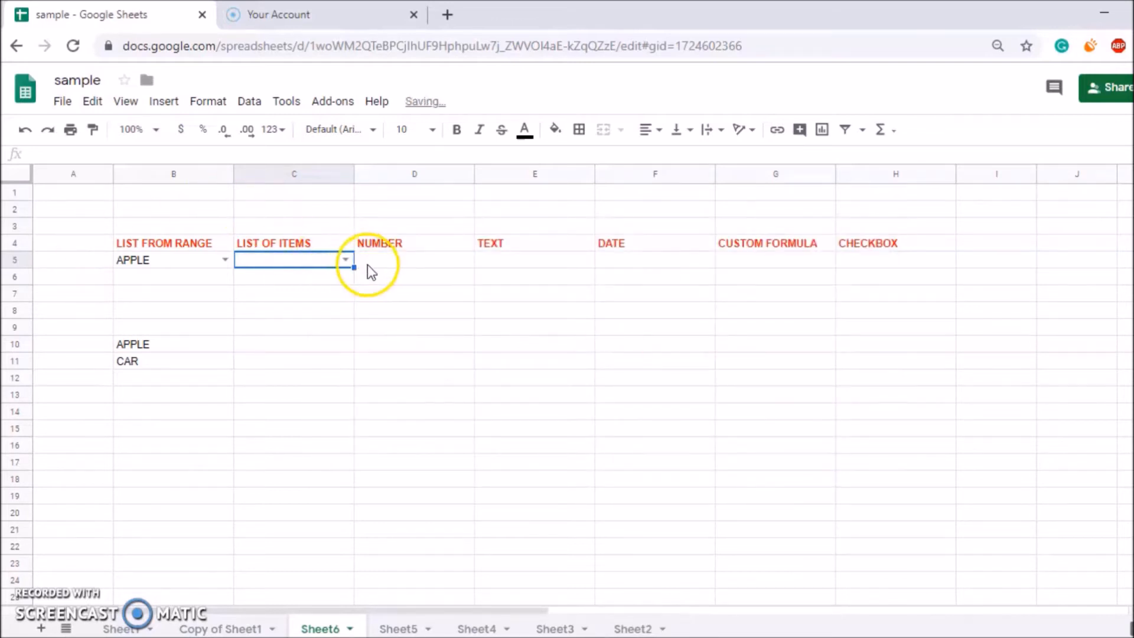
Enter RRRR in C5, read its not-in-list warning, then open the Data menu for D5.
click(346, 260)
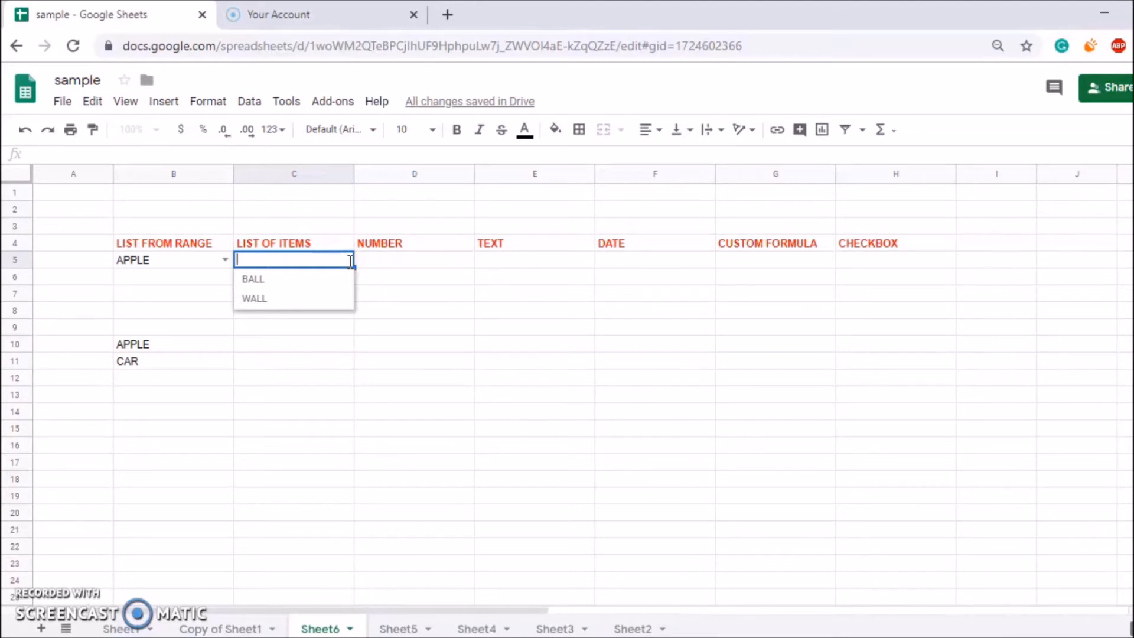
text(RRRR)
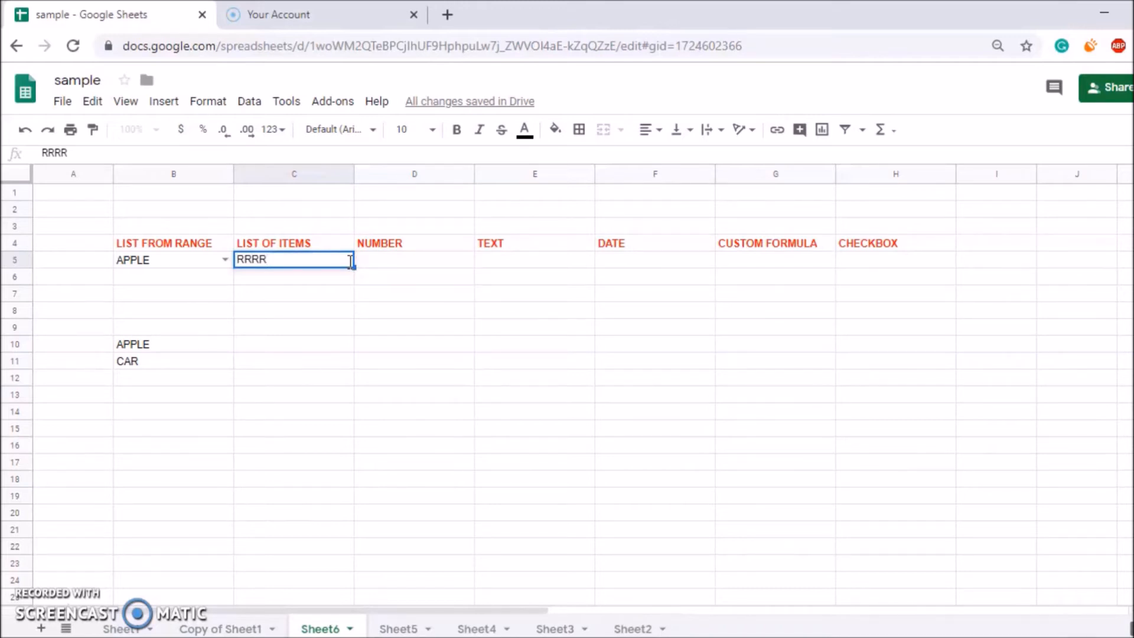
key(Return)
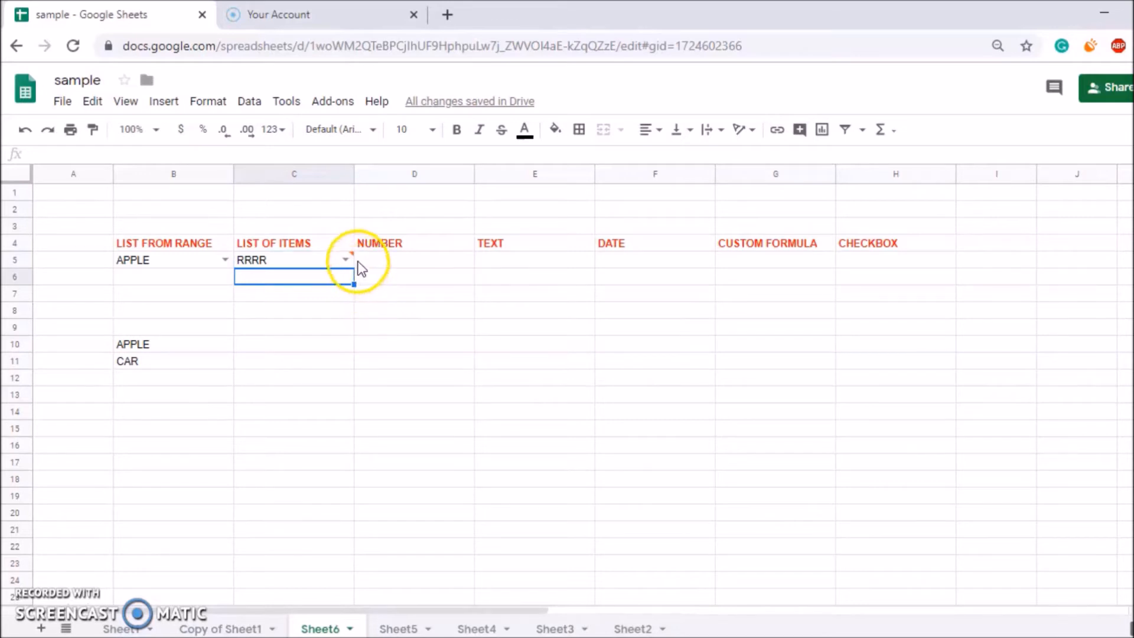
mouse_move(348, 258)
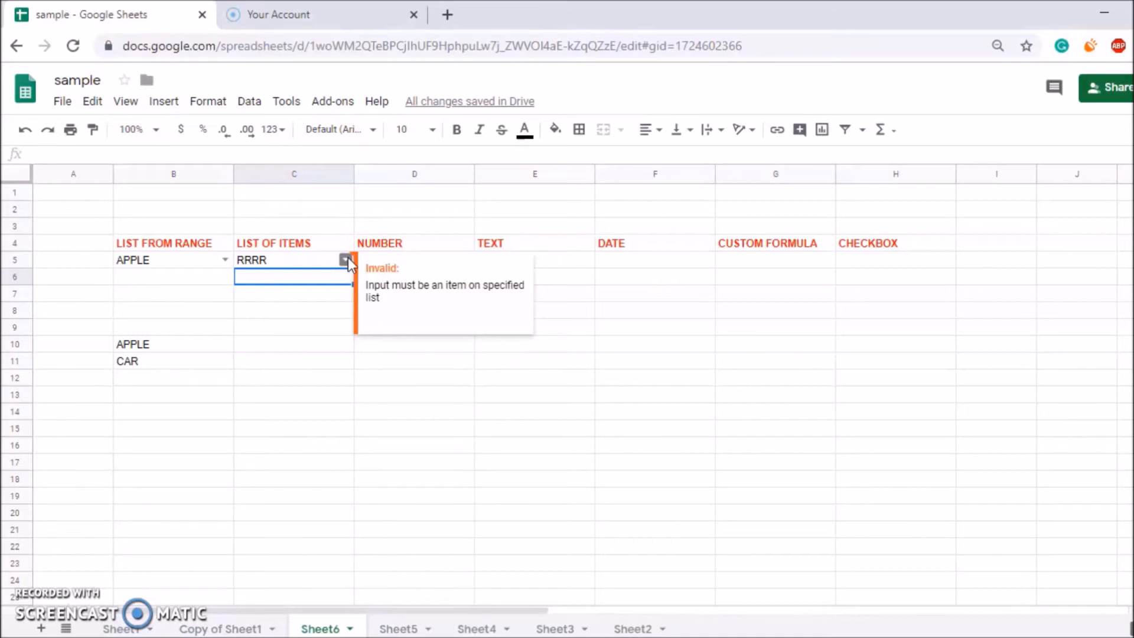
click(345, 247)
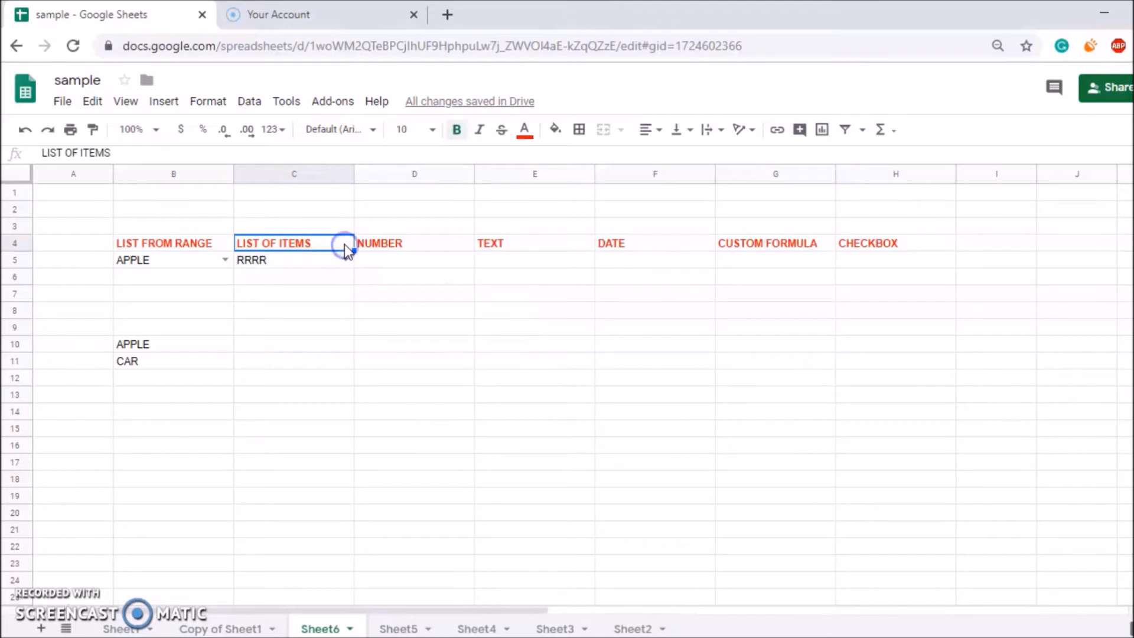
click(401, 267)
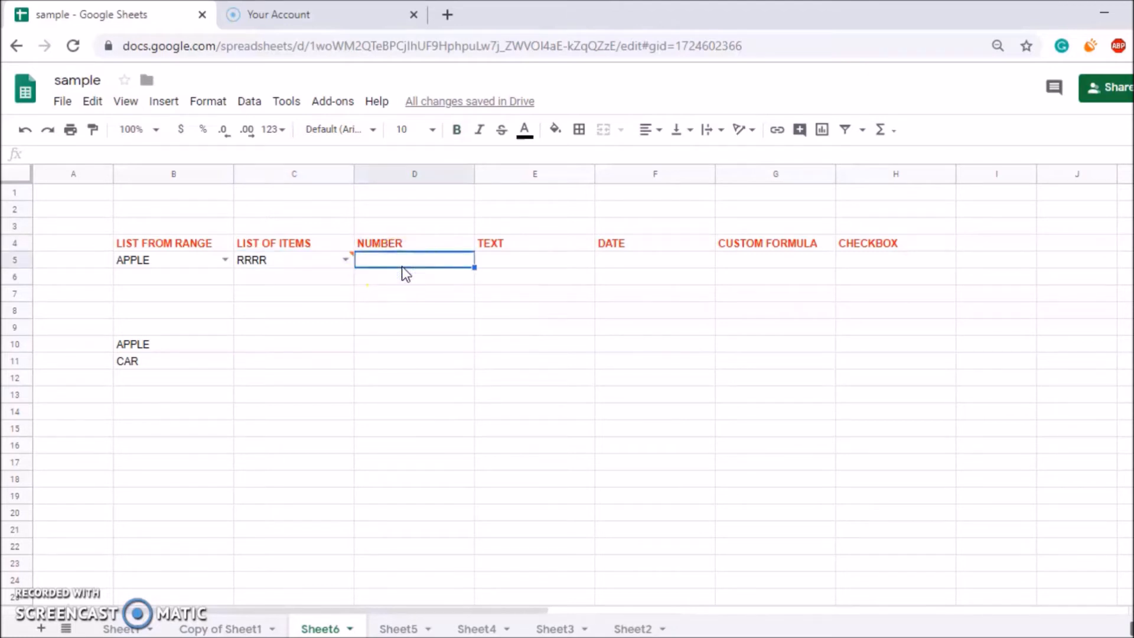
click(250, 101)
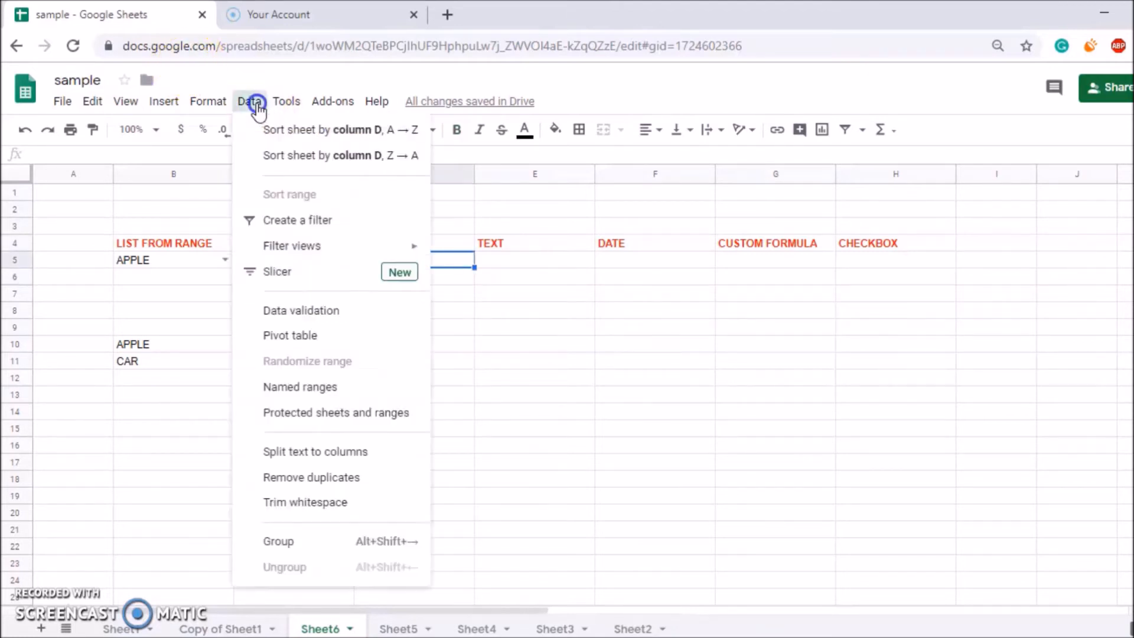
Set D5's rule to Number between 1 and 10 with Reject input, and save it.
click(284, 312)
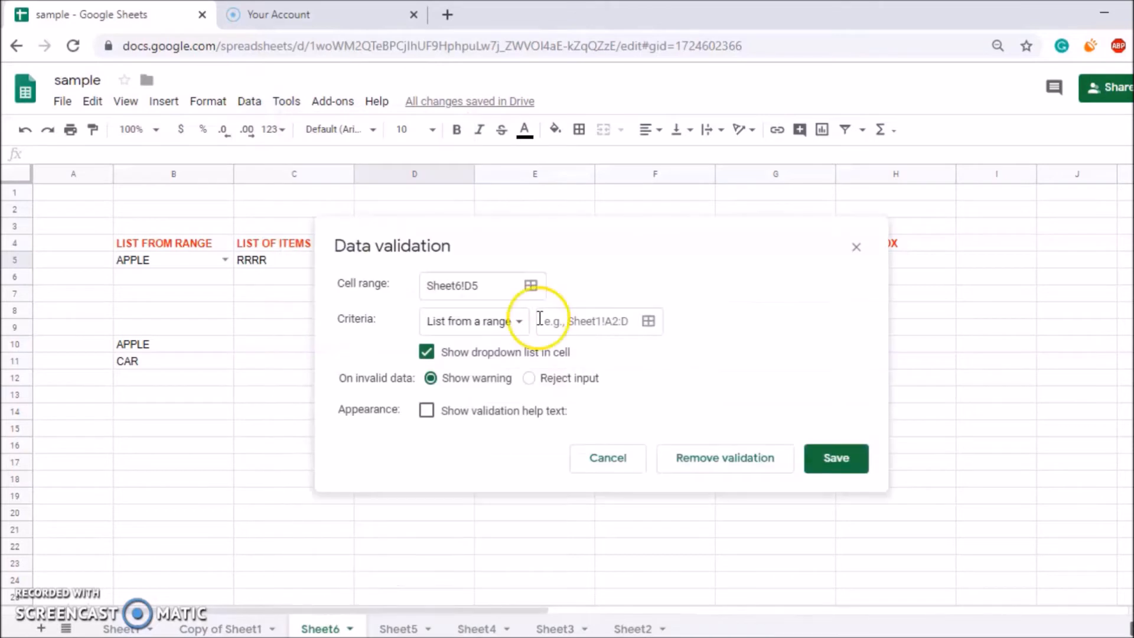
click(531, 322)
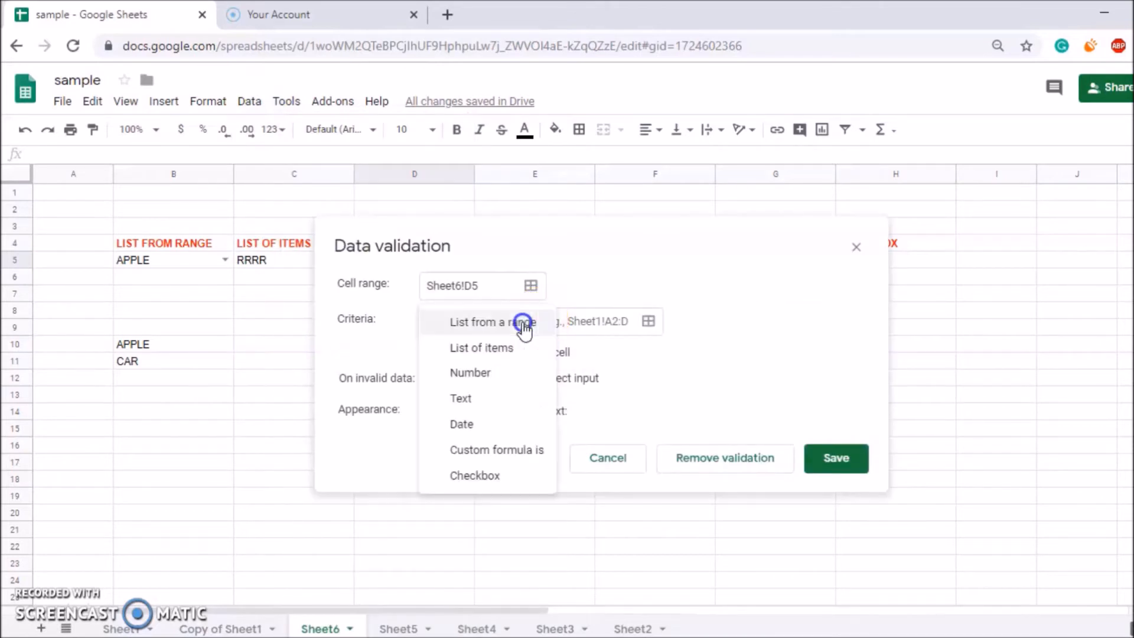
click(479, 380)
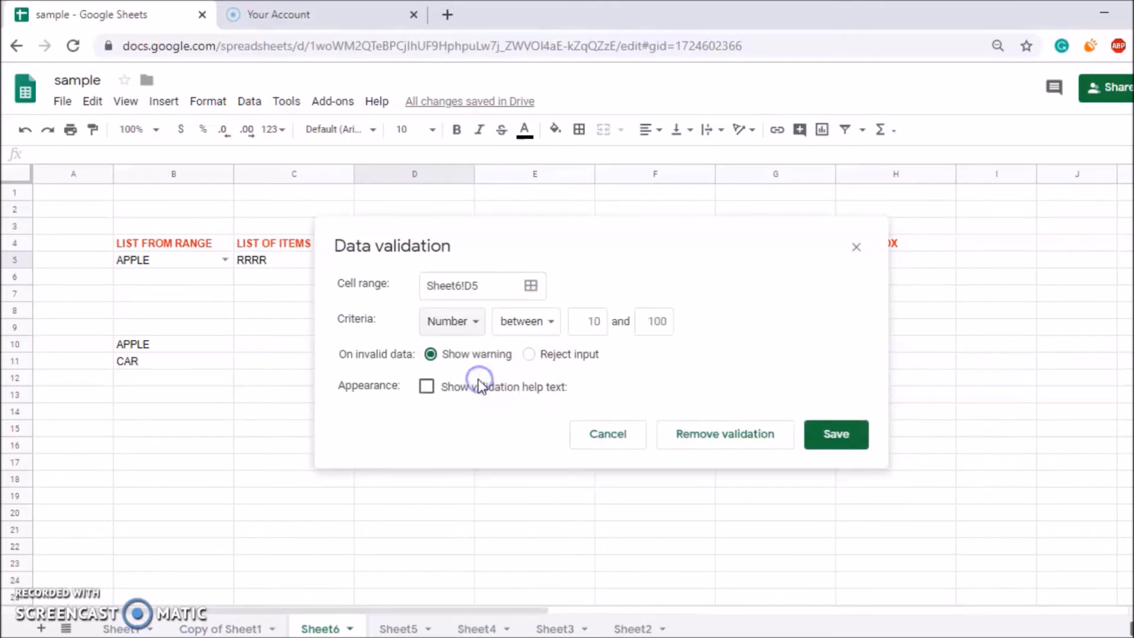
click(537, 332)
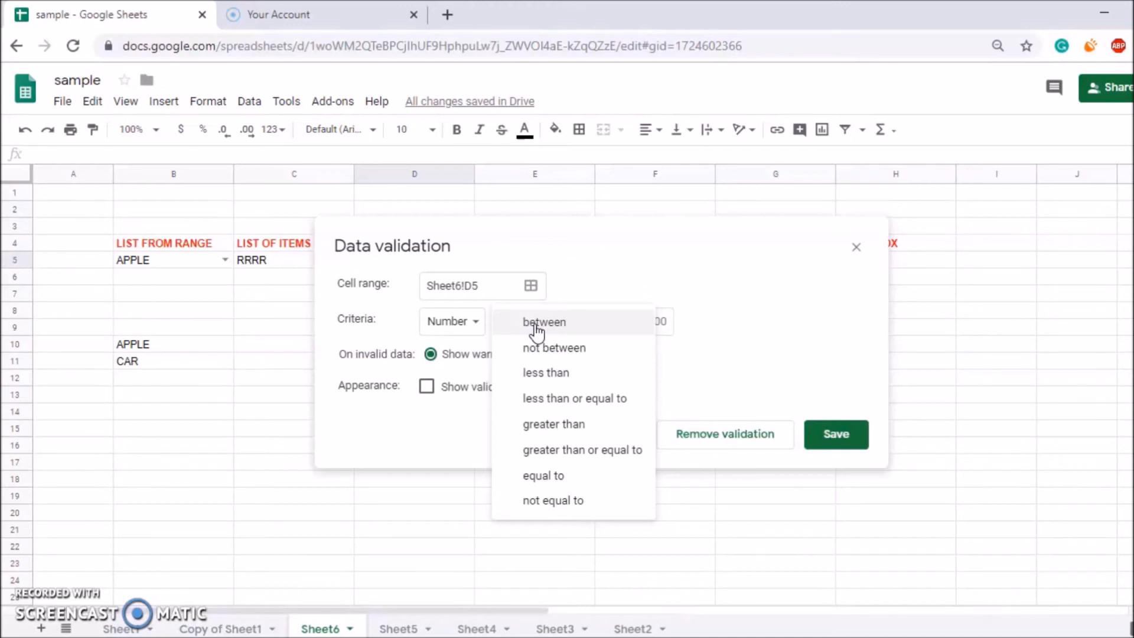
click(538, 329)
click(584, 322)
text(1)
key(Tab)
text(10)
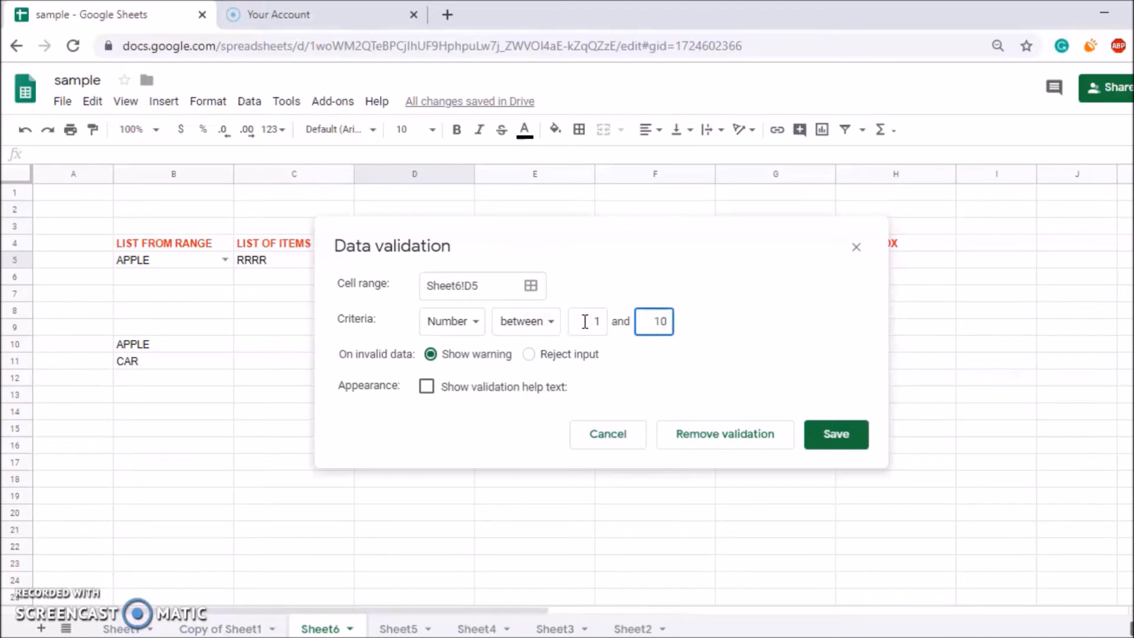
click(528, 354)
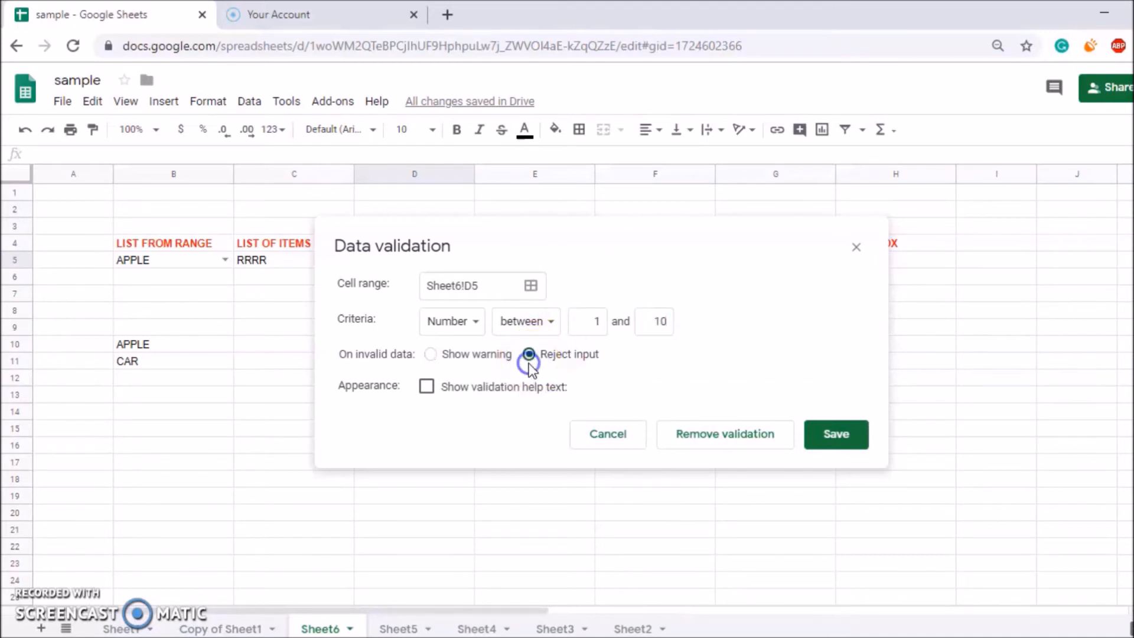
click(834, 435)
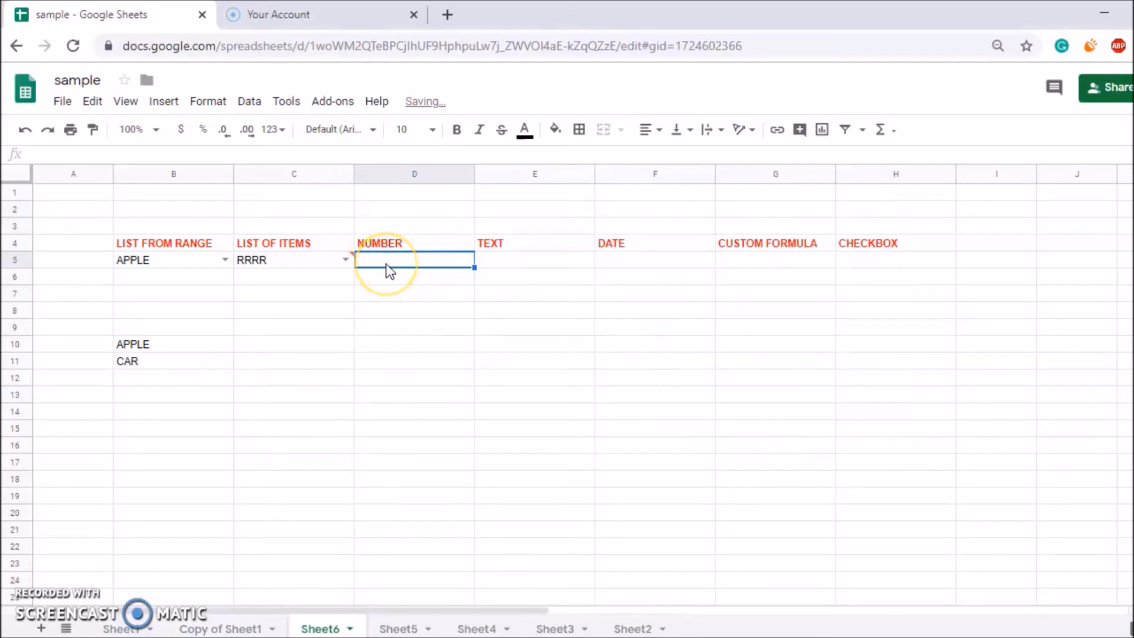
Enter 1 in D5, then try changing it to 11 and dismiss the rejection error.
text(1)
key(Return)
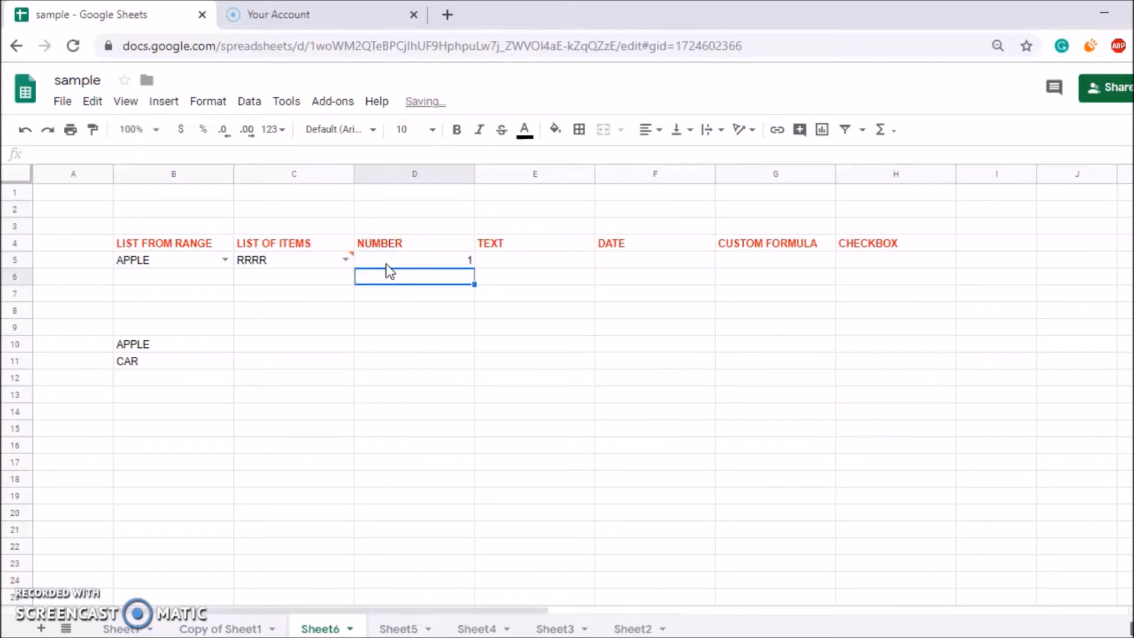
click(386, 264)
double_click(386, 264)
text(1)
key(Return)
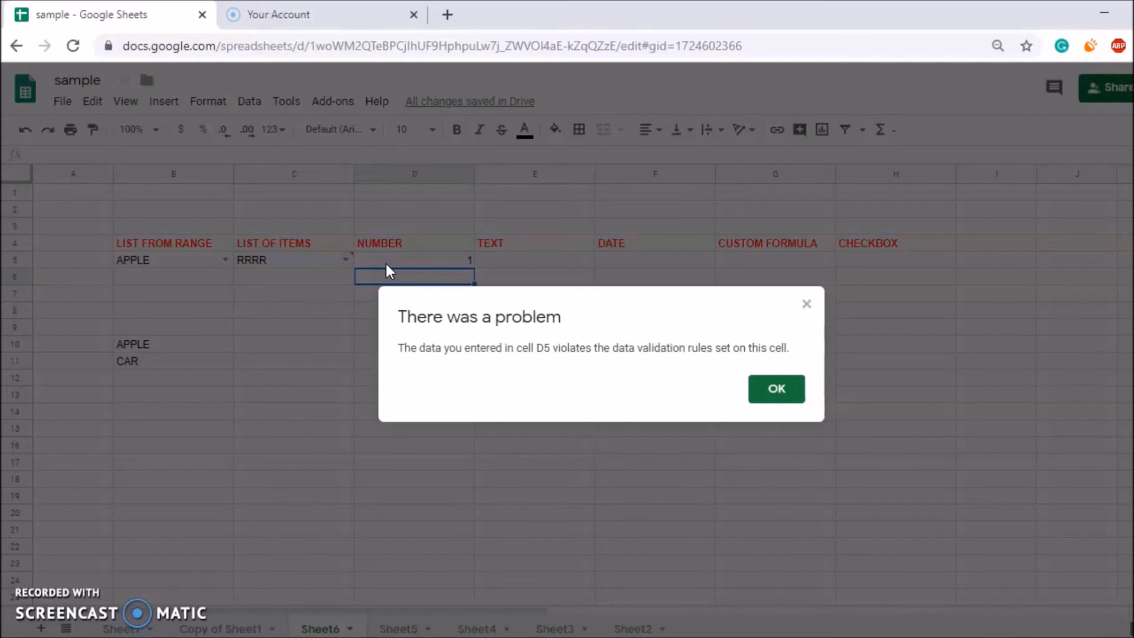
key(Return)
click(439, 270)
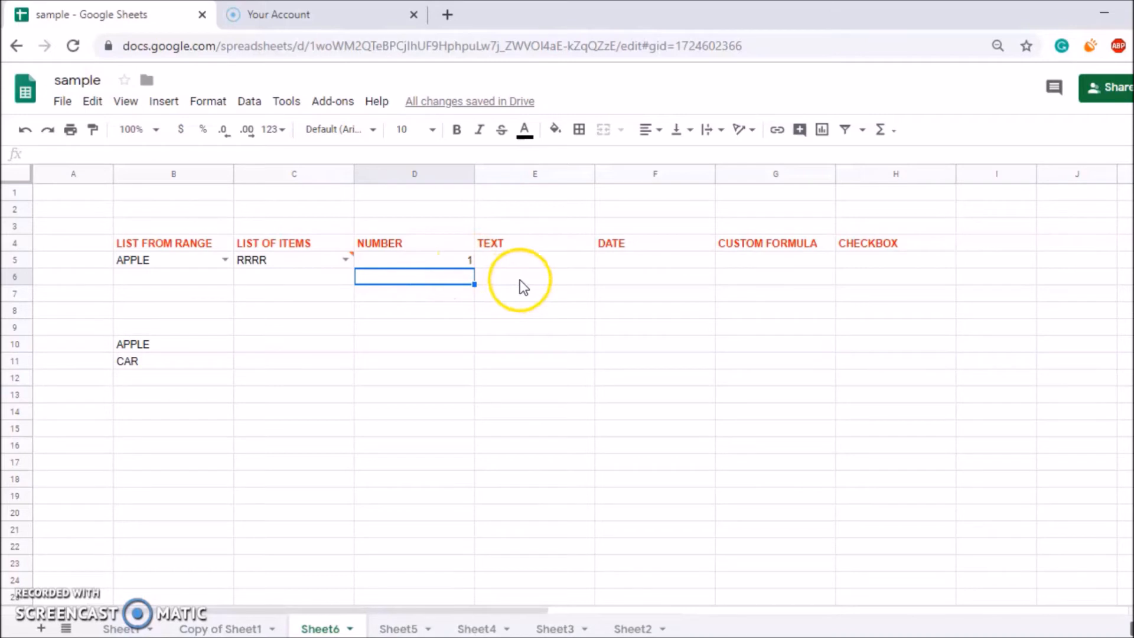
Add a Text contains 'AND' validation rule to E5 and save it.
click(527, 263)
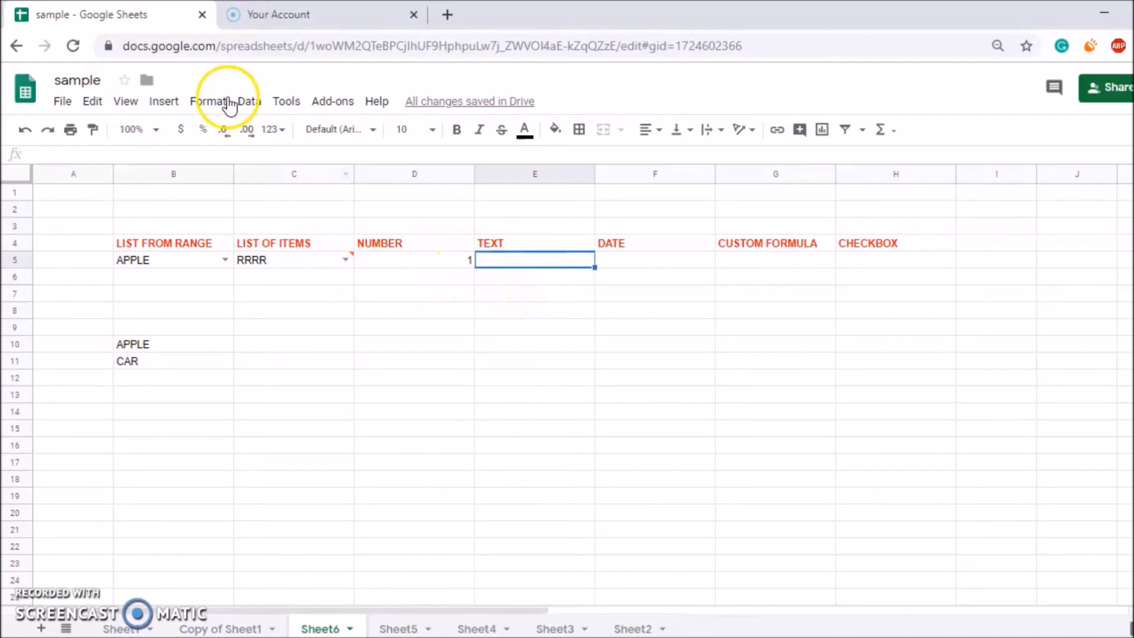
click(250, 102)
click(262, 308)
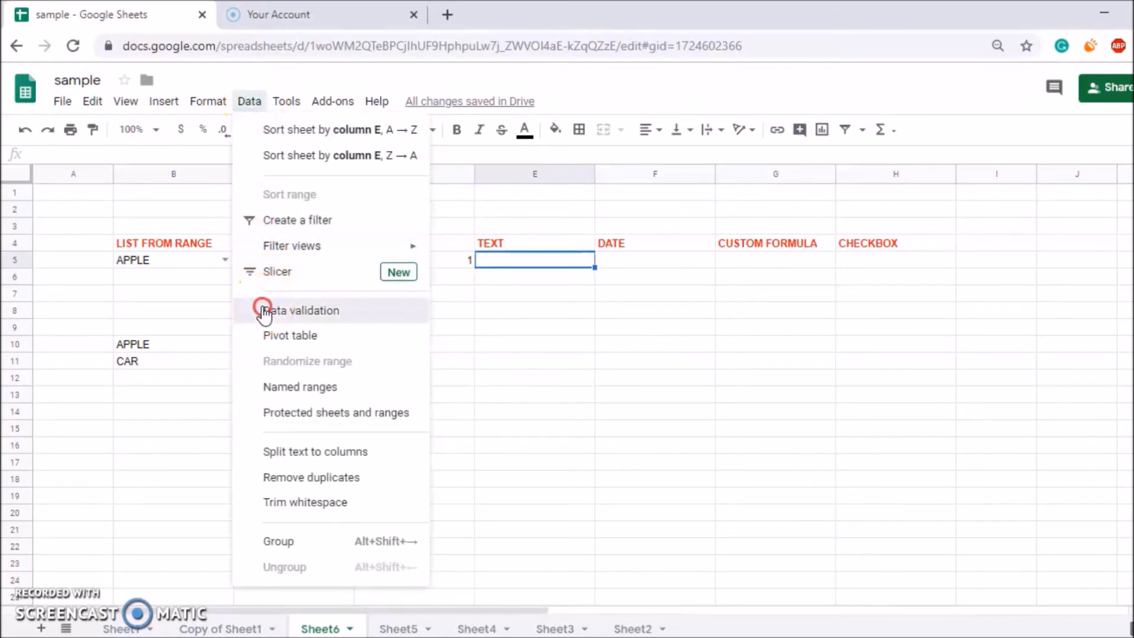
drag(527, 258, 522, 345)
click(501, 432)
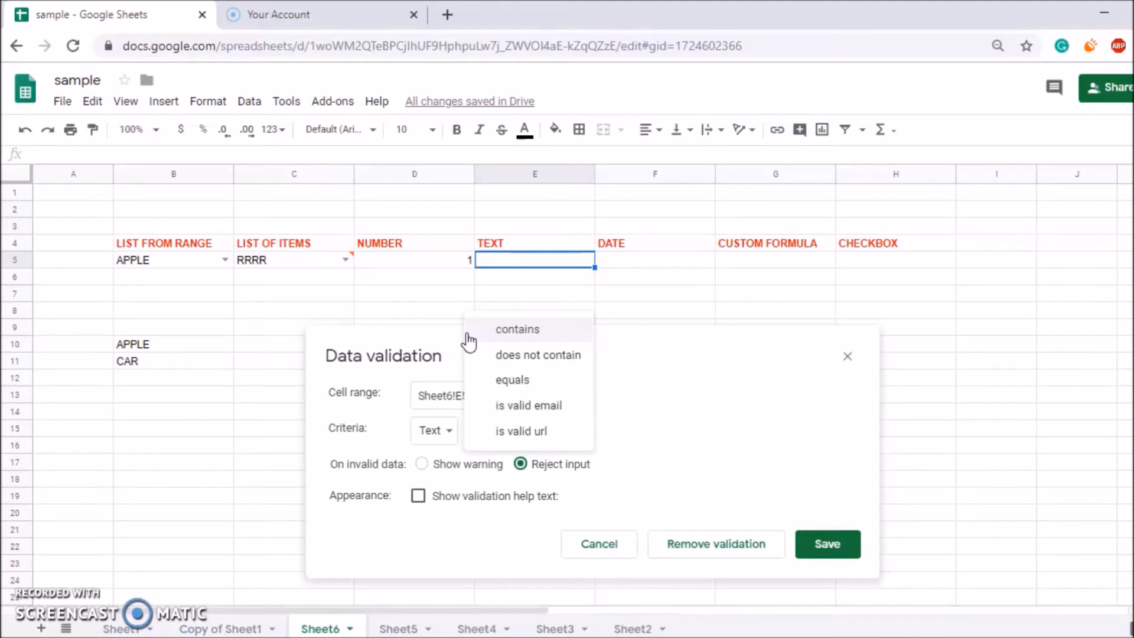
click(497, 332)
click(609, 433)
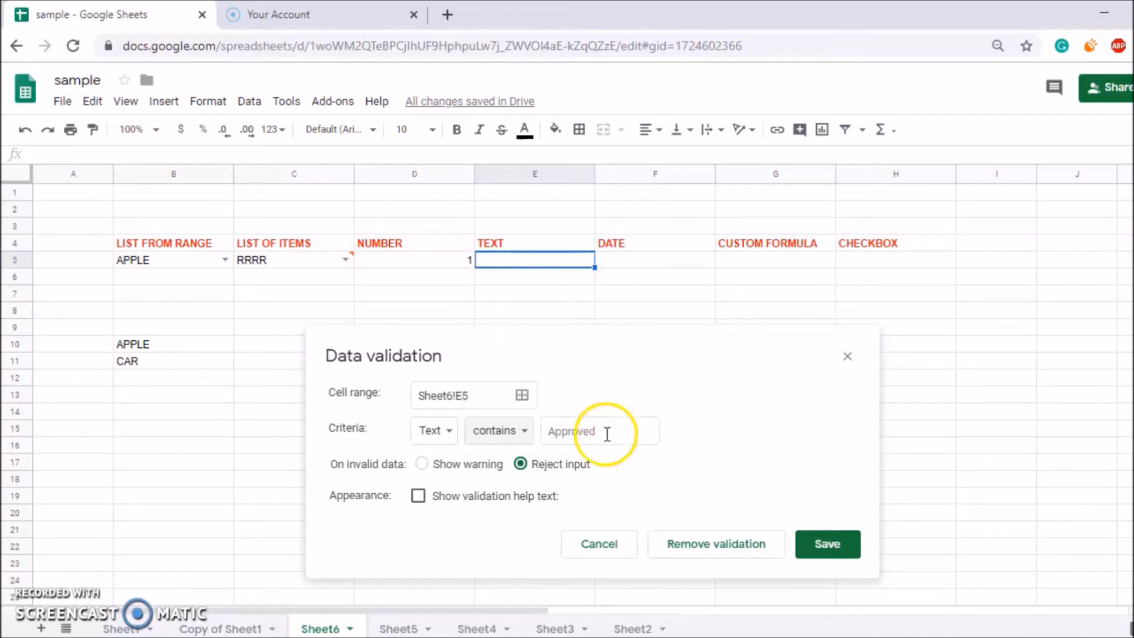
text(AND)
click(861, 545)
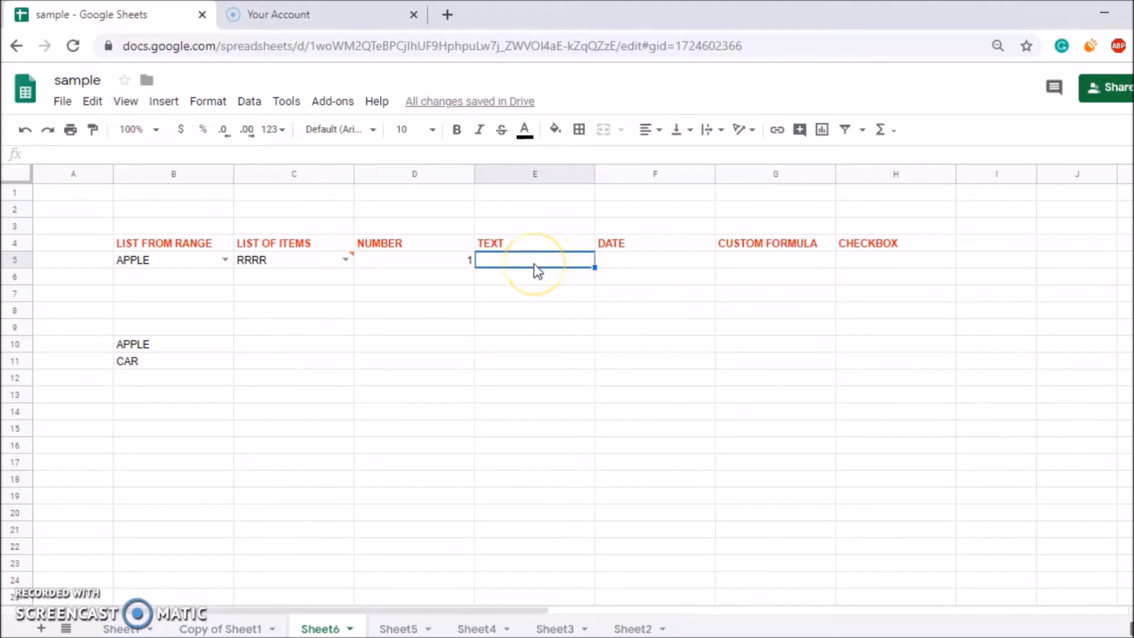
Check that APPLE is rejected in E5, then enter ANDR instead.
text(APPLE)
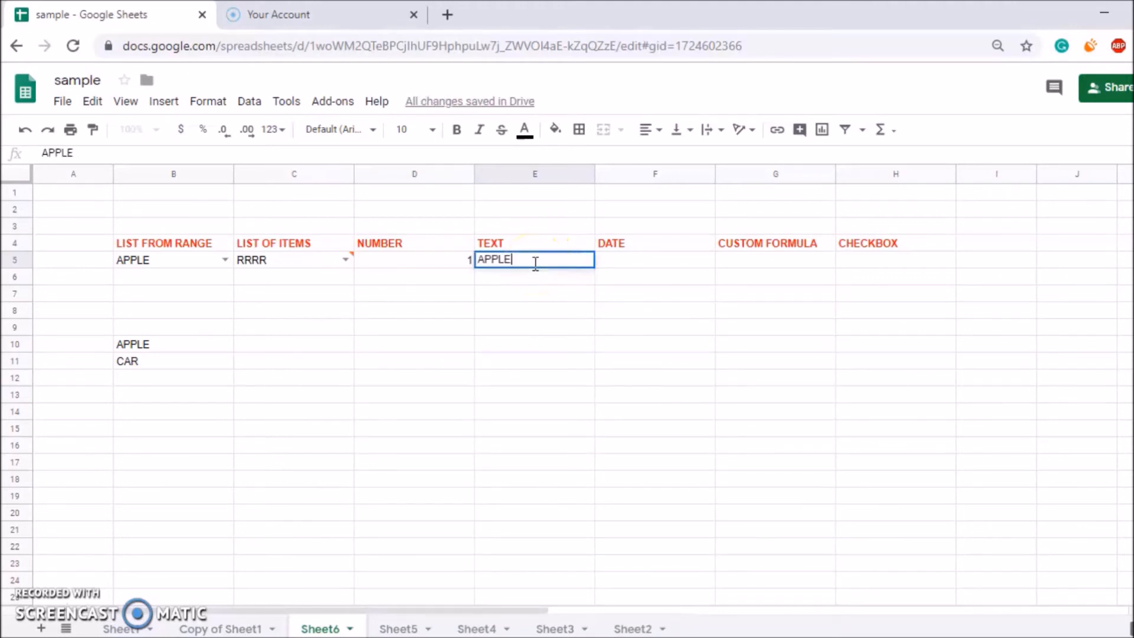
key(Return)
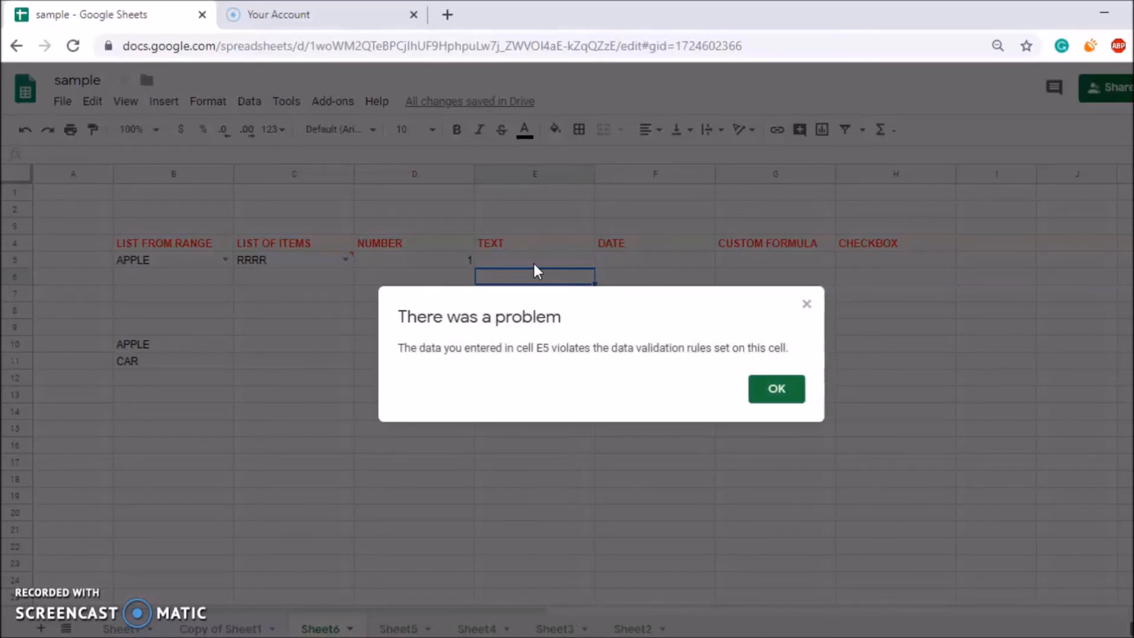
key(Return)
click(534, 264)
text(ANDR)
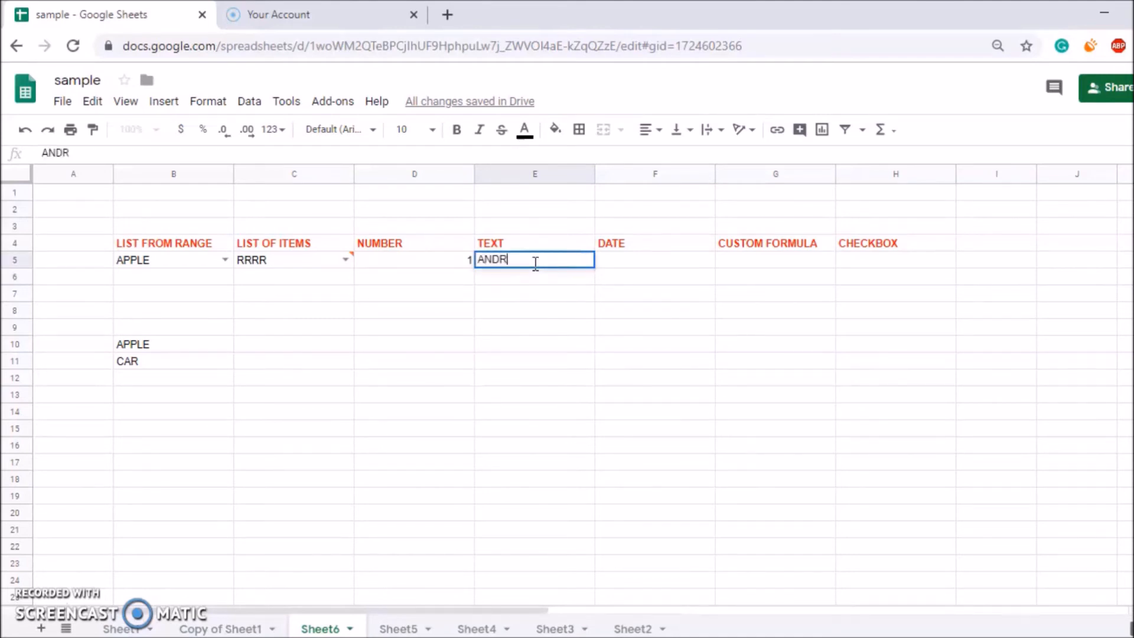
key(Return)
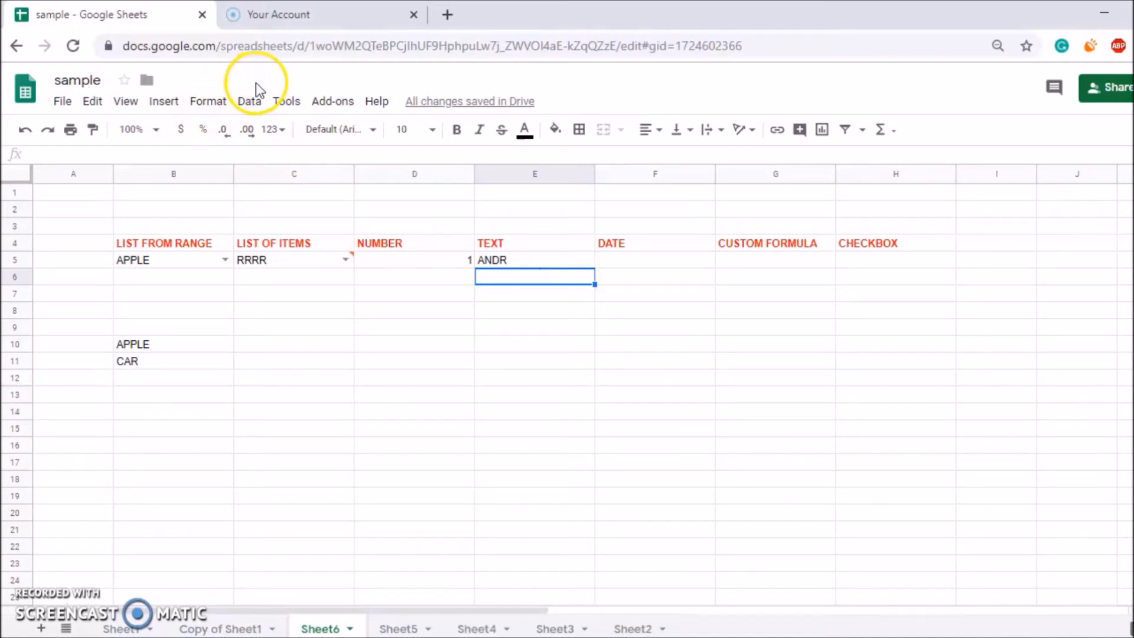
Add a Text 'is valid email' validation rule to E6 and save it.
click(253, 97)
click(300, 311)
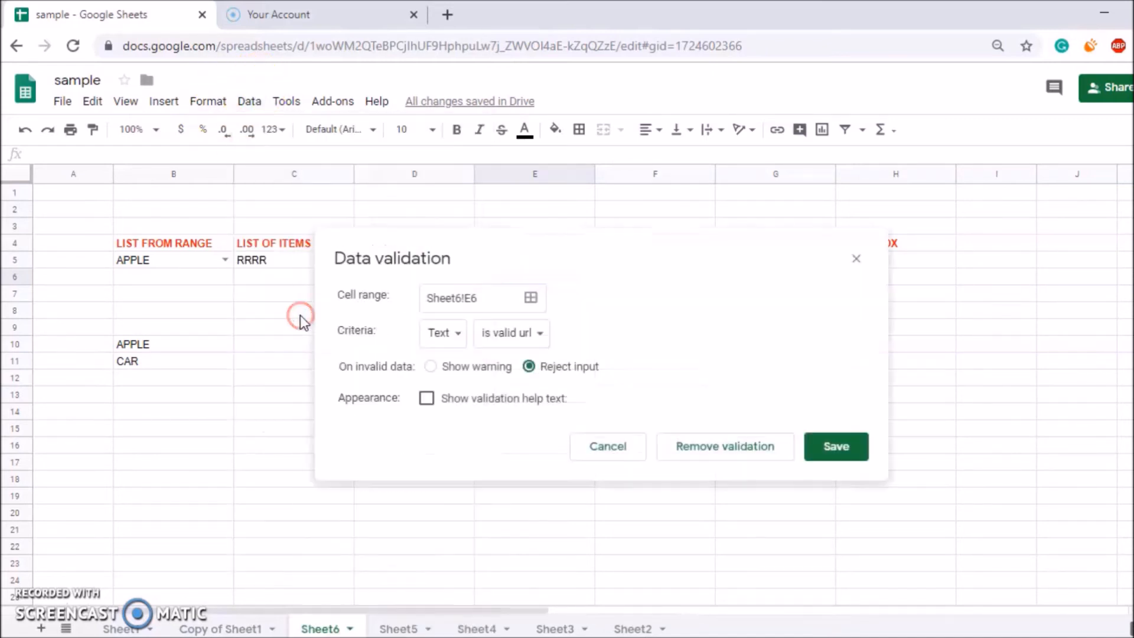
click(495, 343)
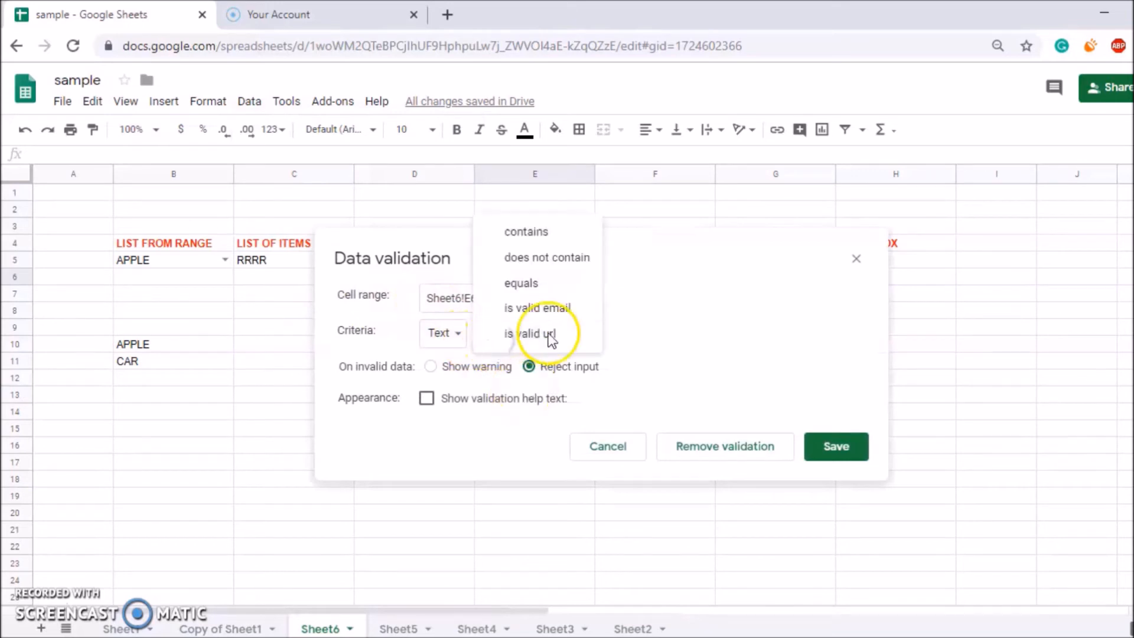
click(557, 307)
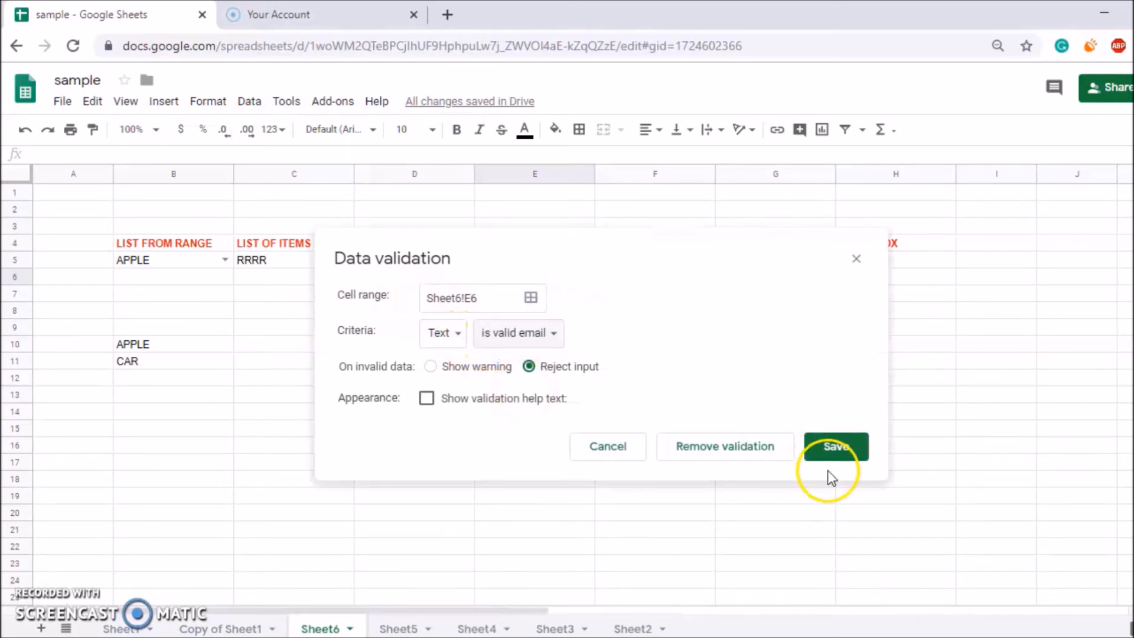
click(834, 455)
Check that APPLE is rejected in E6, then enter a sample e-mail address there.
text(RR)
key(BackSpace)
key(BackSpace)
text(APPLE)
key(Return)
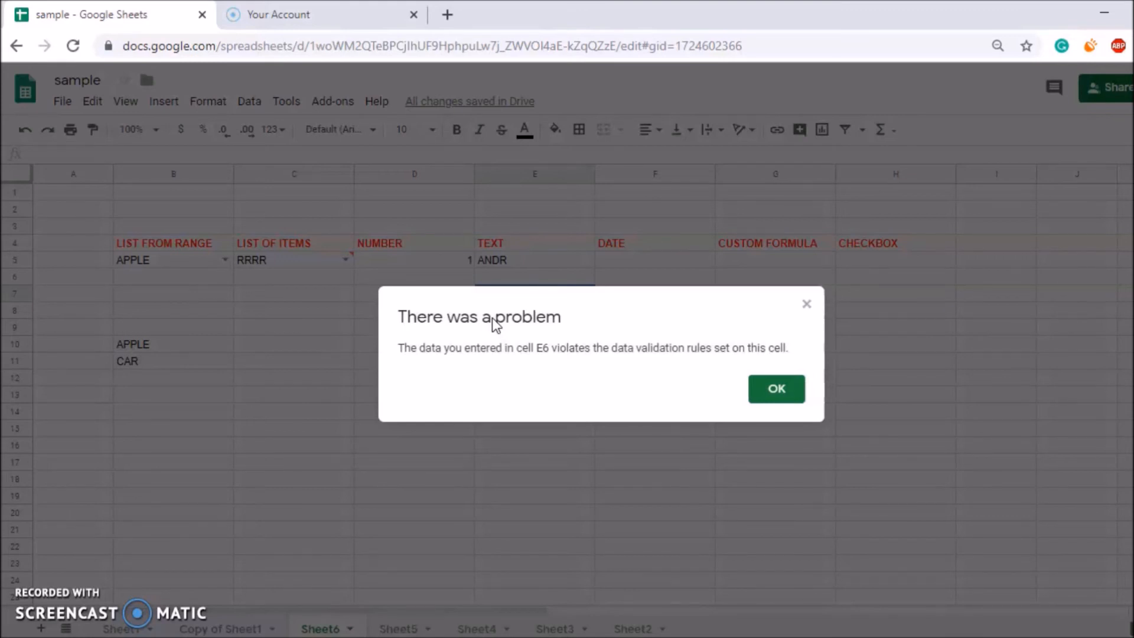
key(Return)
key(Up)
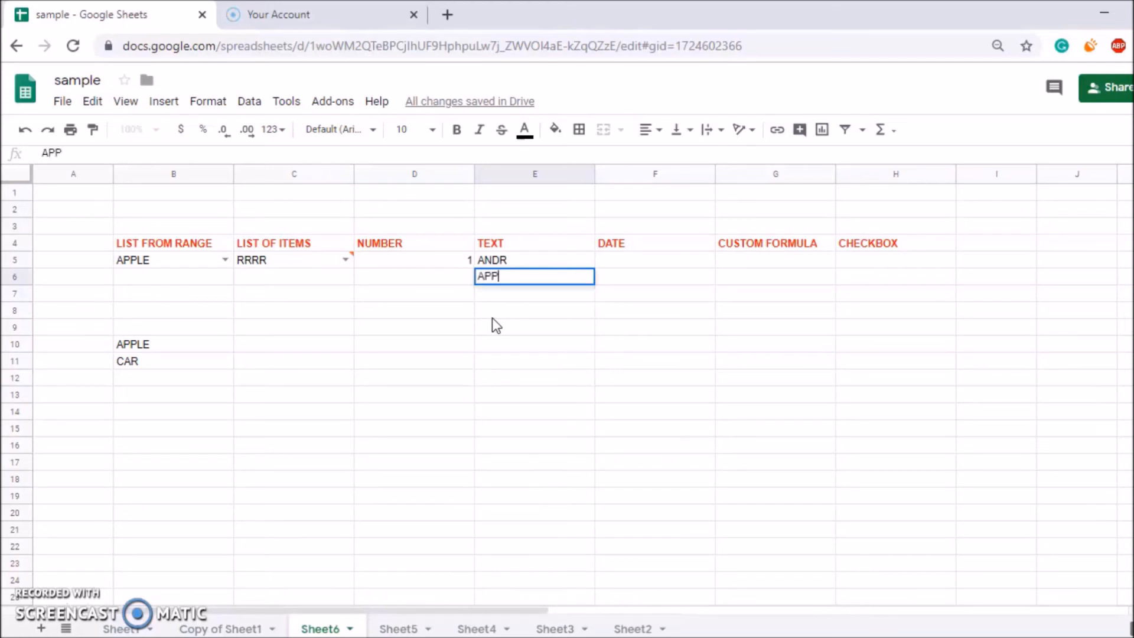
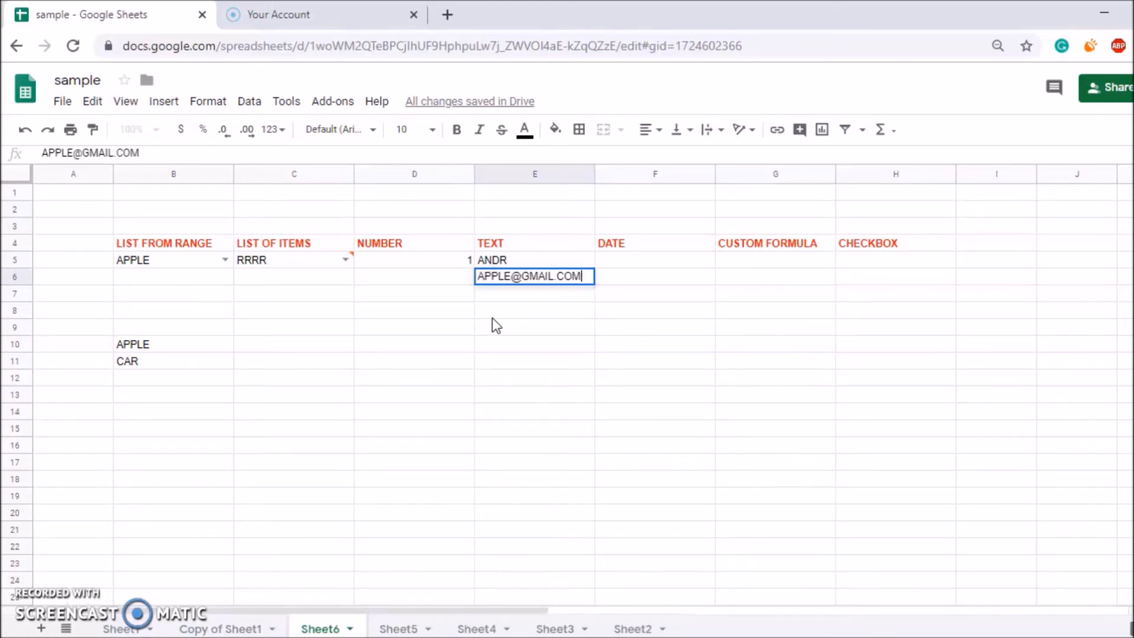
key(Return)
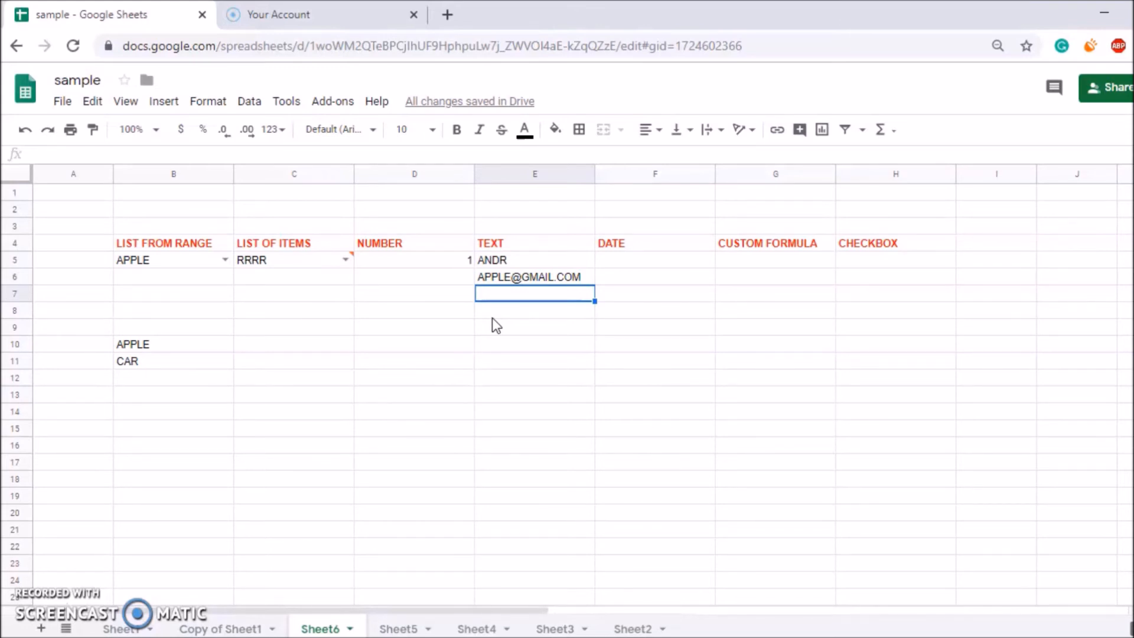
Add a Text 'is valid url' validation rule to E7 and save it.
click(248, 105)
click(282, 308)
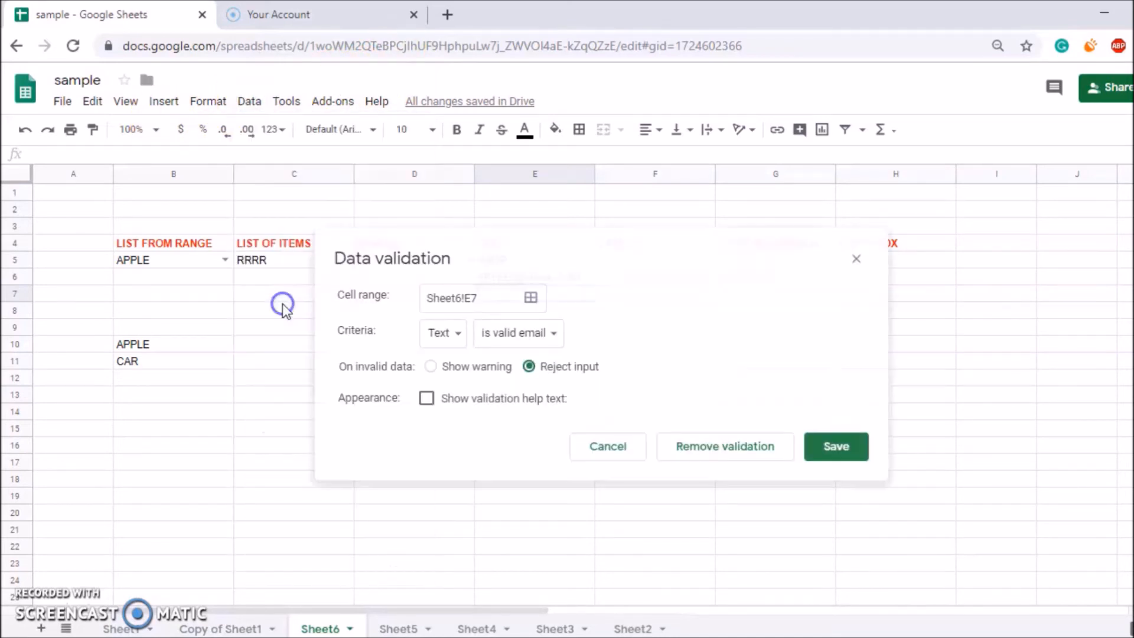
click(486, 343)
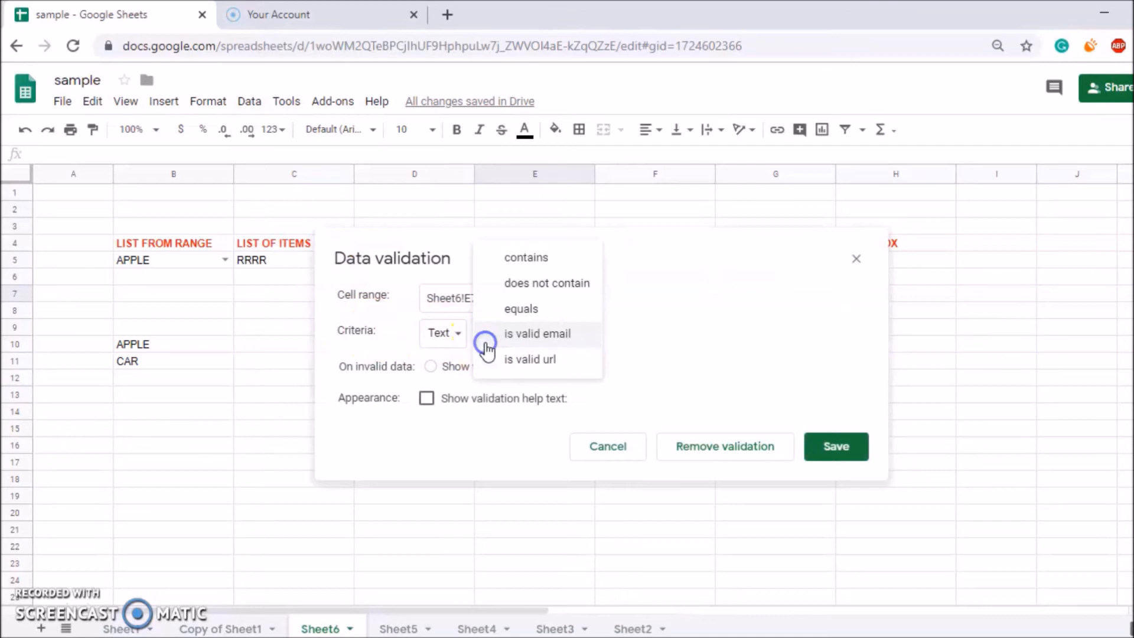
click(509, 360)
click(839, 442)
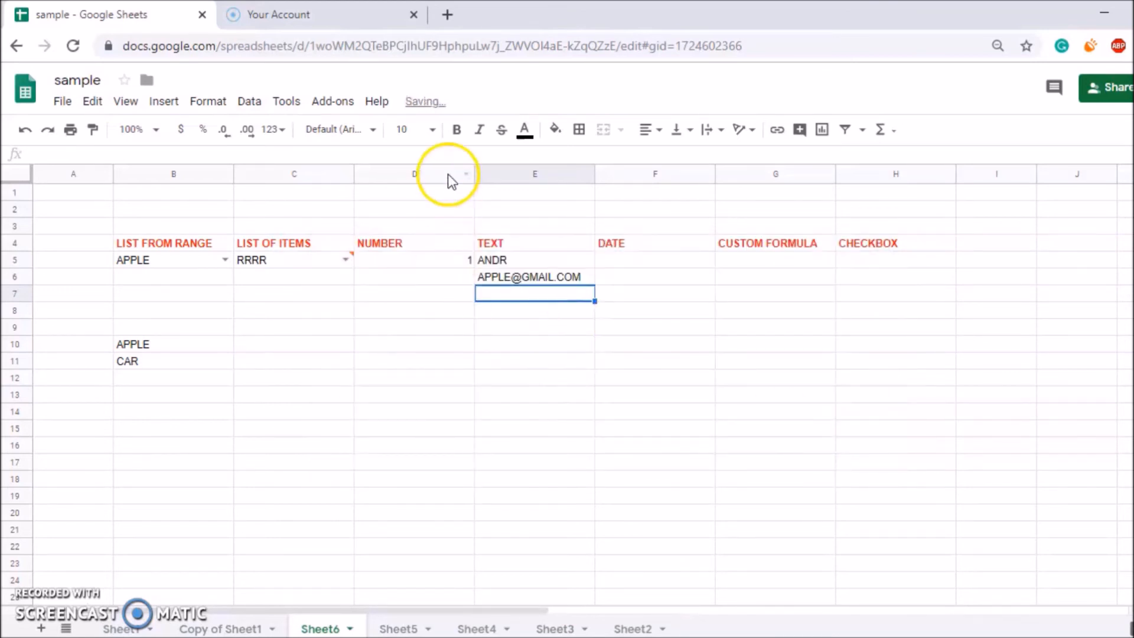
Confirm a non-URL entry is rejected in E7, then paste the spreadsheet's web address there.
click(526, 299)
text(APPLE)
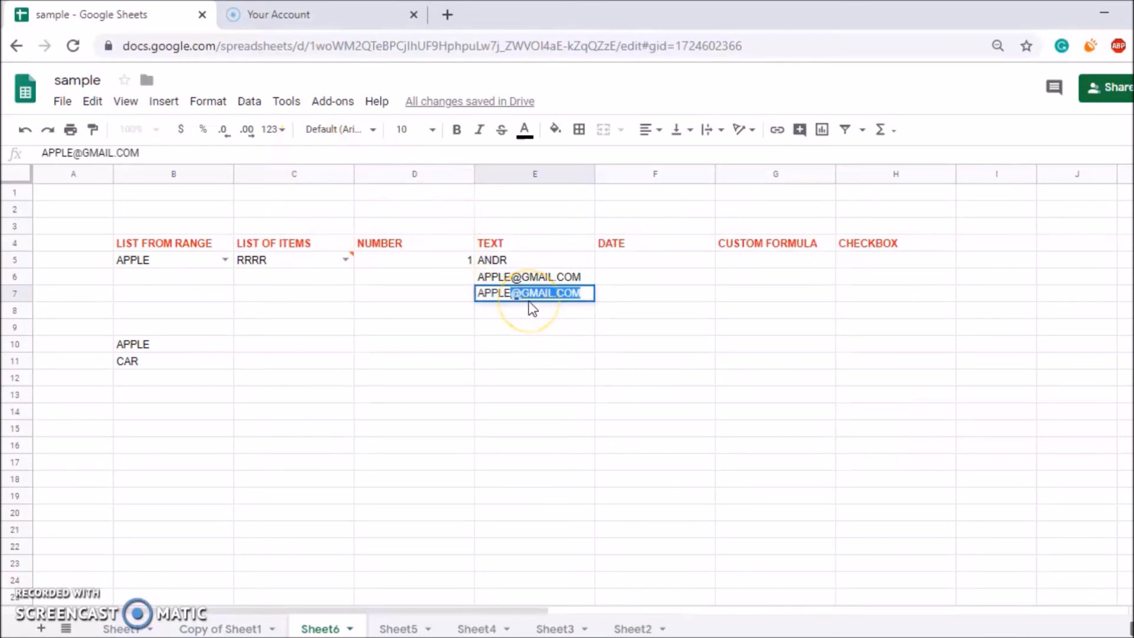
key(Return)
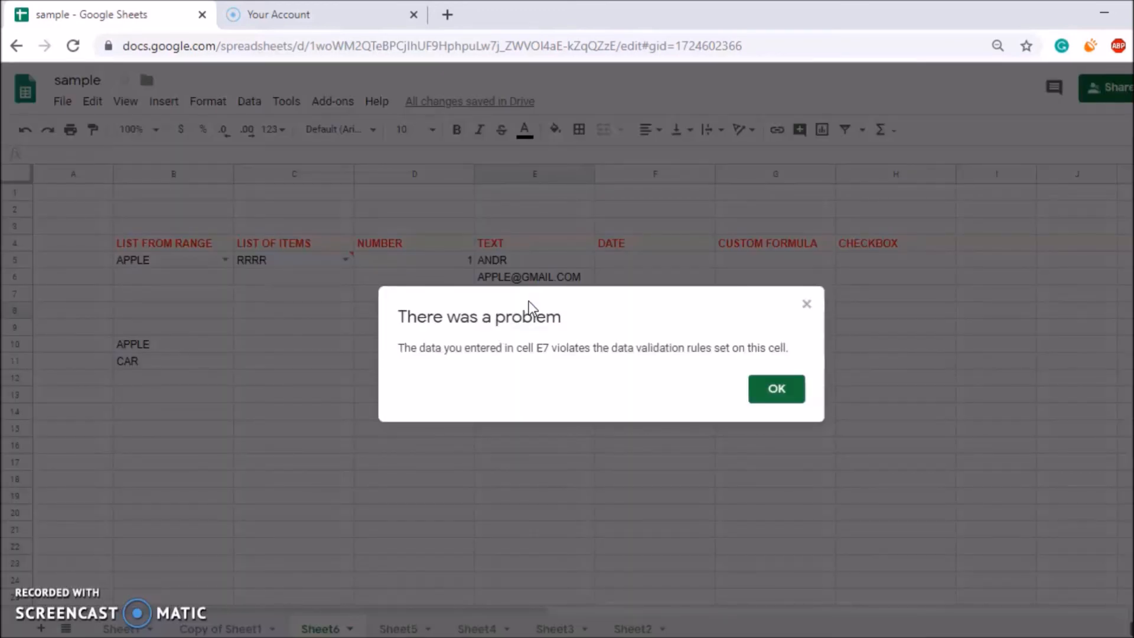
click(529, 300)
click(523, 292)
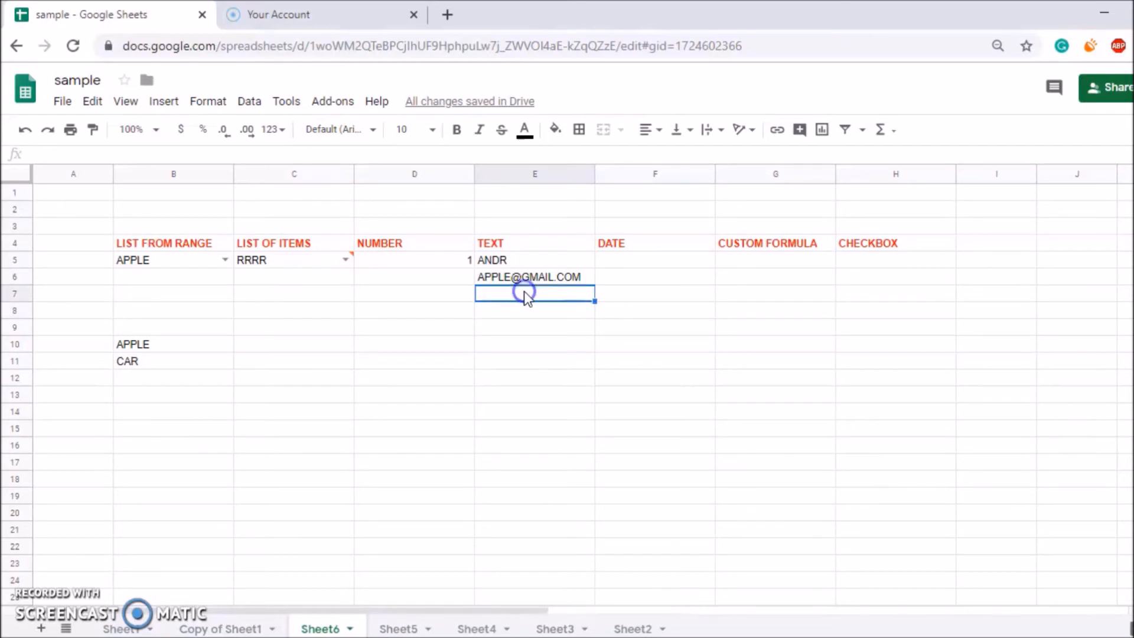
double_click(504, 44)
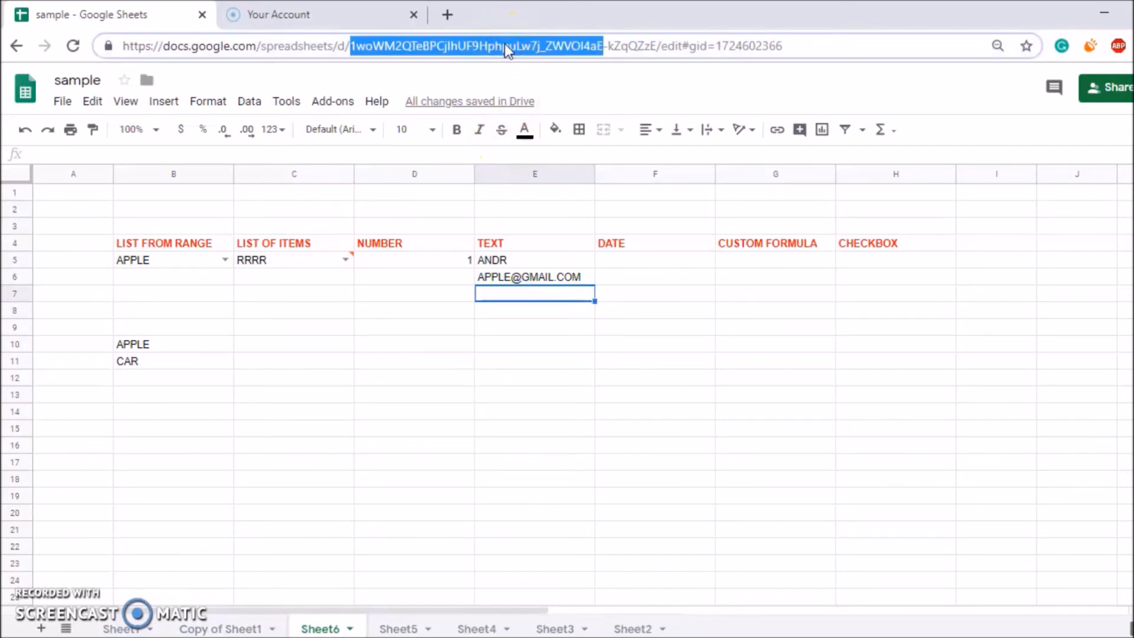
triple_click(505, 44)
key(ctrl+c)
click(506, 294)
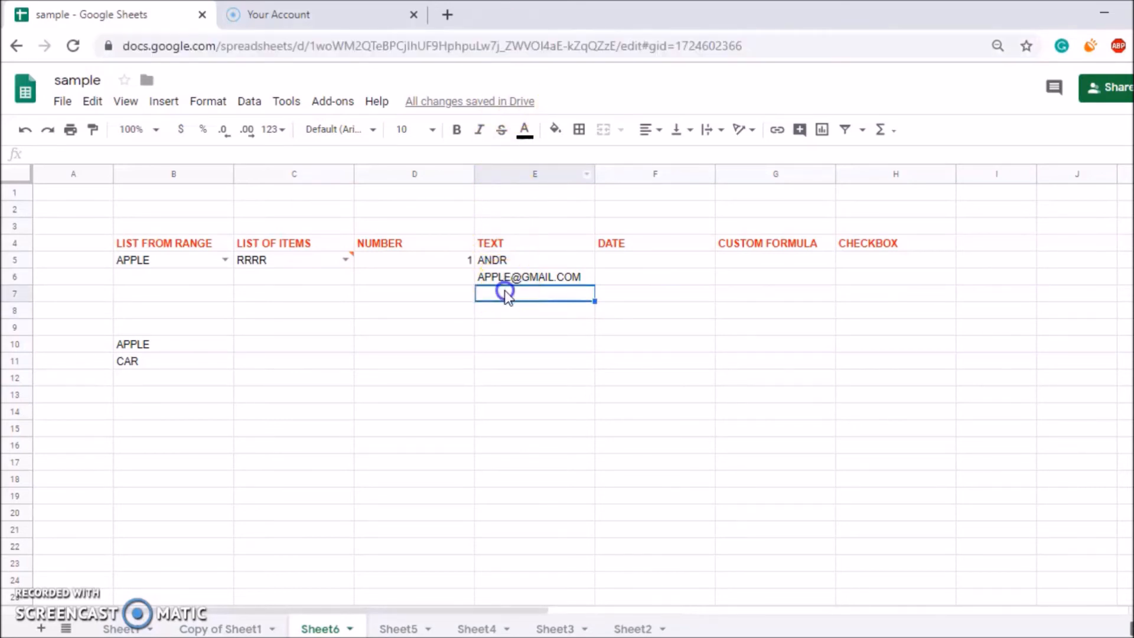
key(ctrl+v)
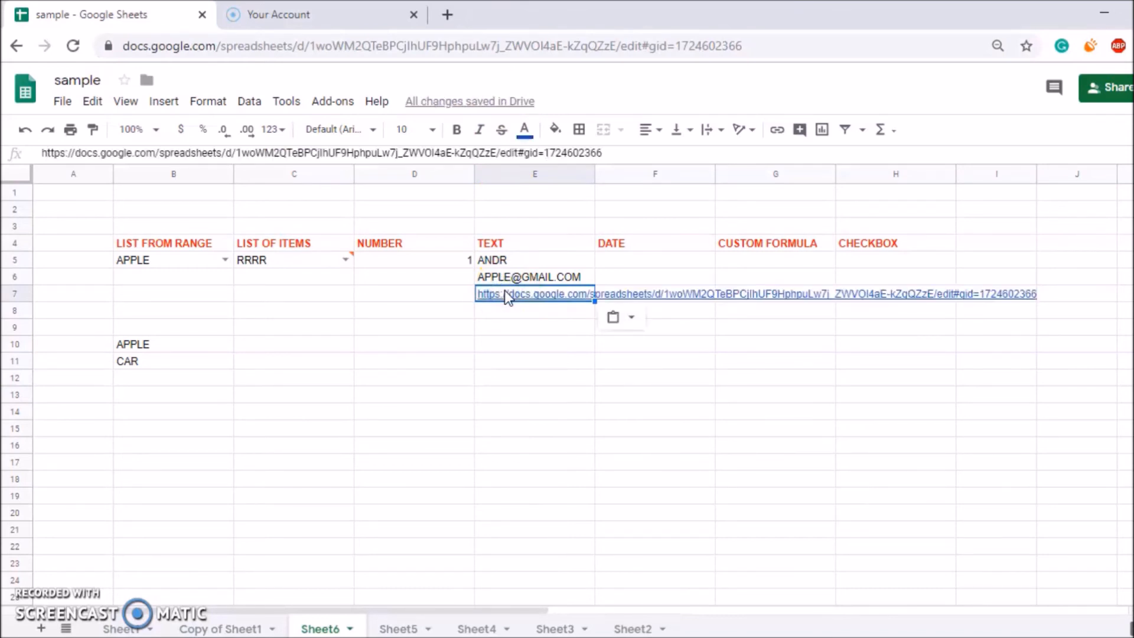
click(683, 264)
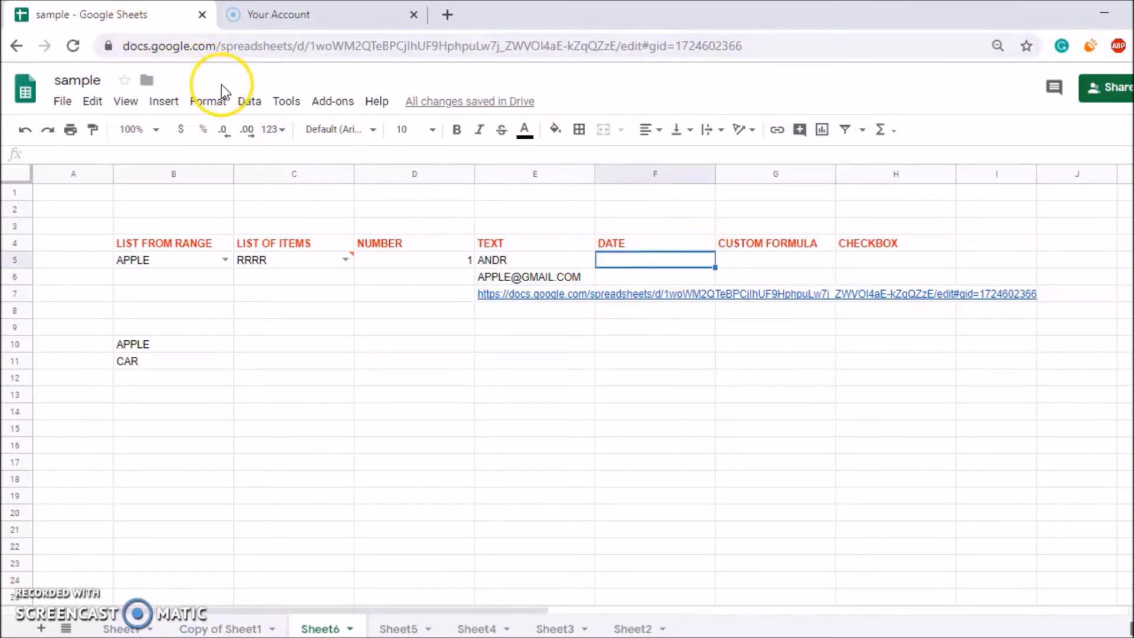
Give F5 a 'Date is valid date' validation rule set to reject input, and save it.
click(248, 101)
click(293, 311)
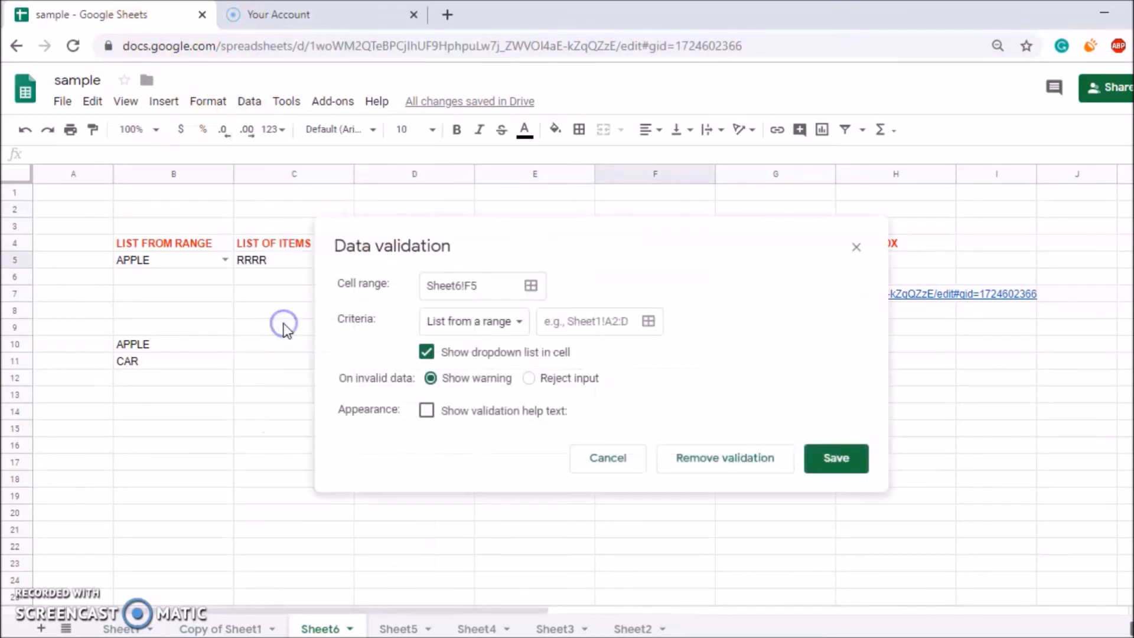
click(487, 322)
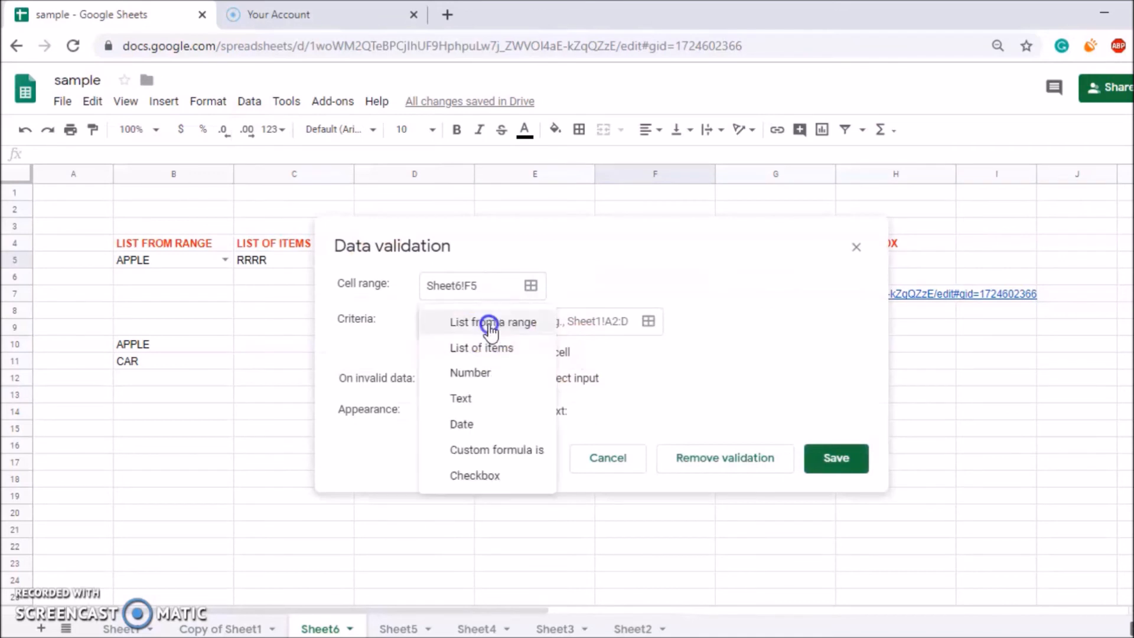
click(477, 423)
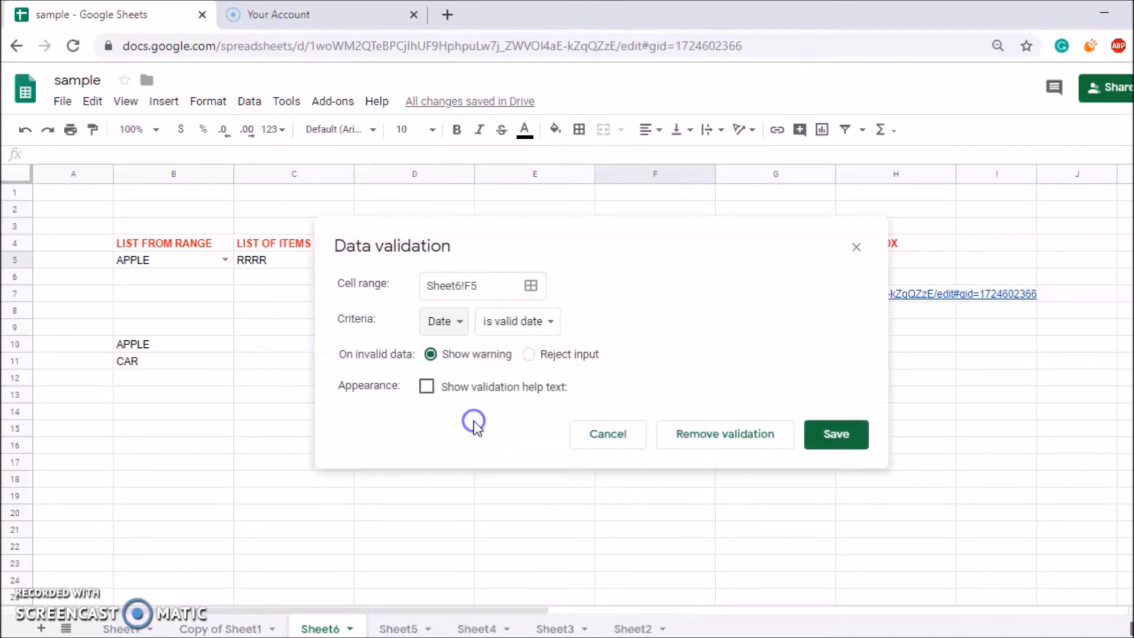
click(511, 326)
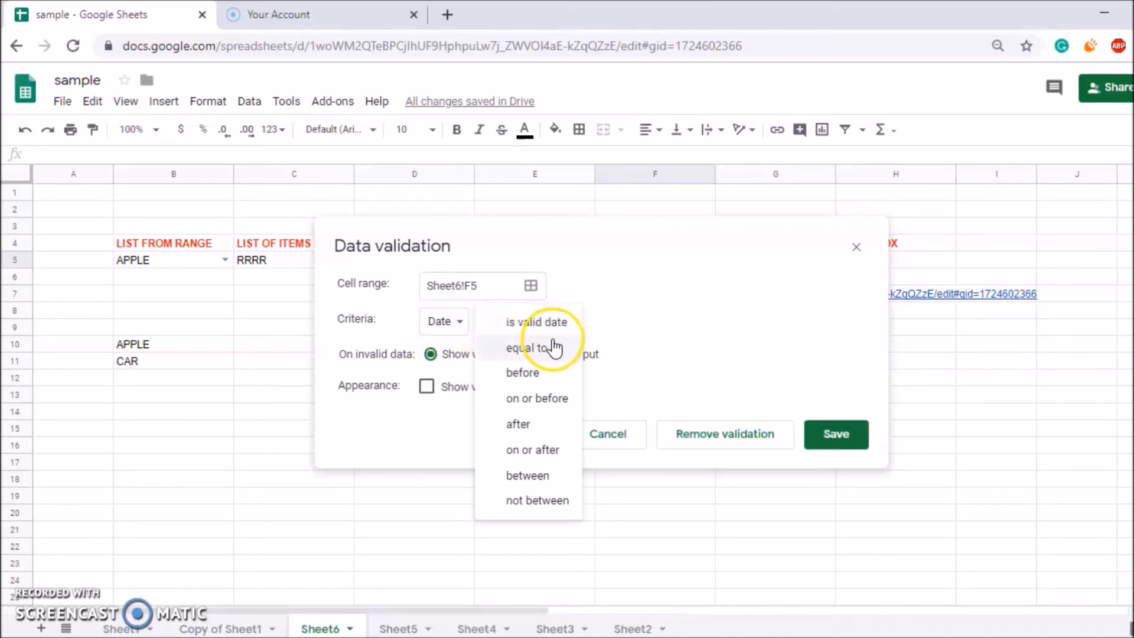
click(543, 322)
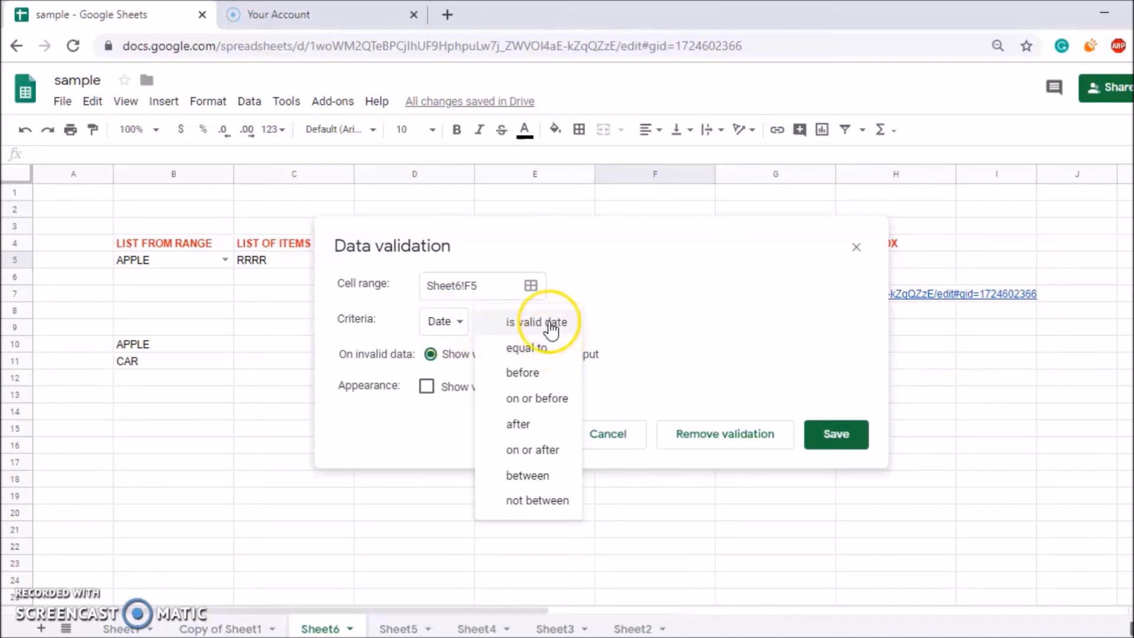
click(528, 355)
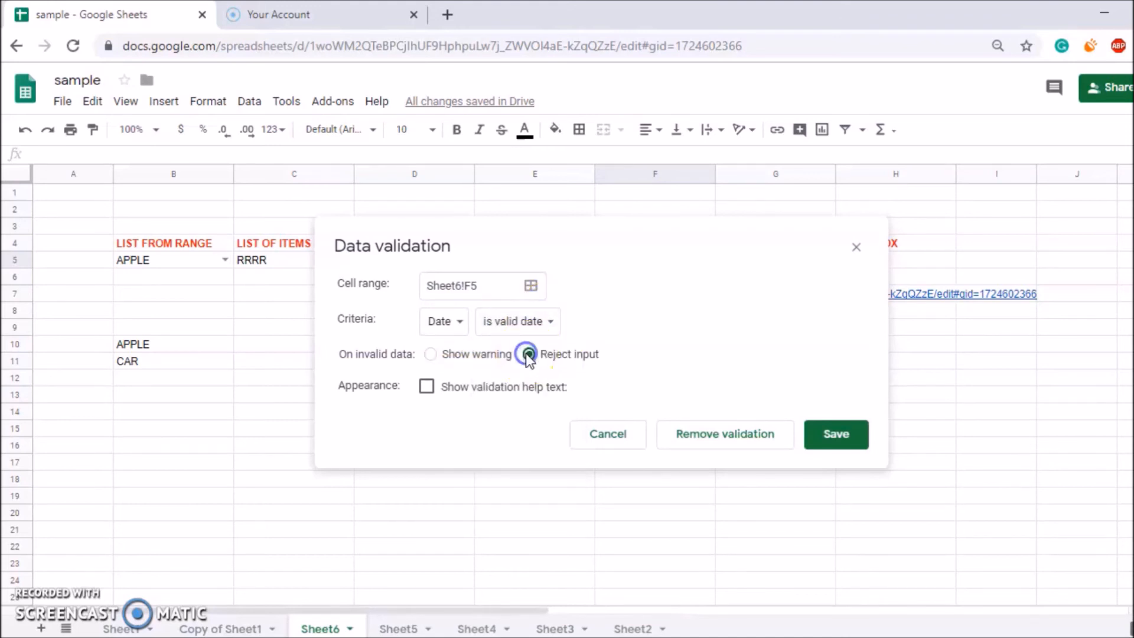
click(857, 438)
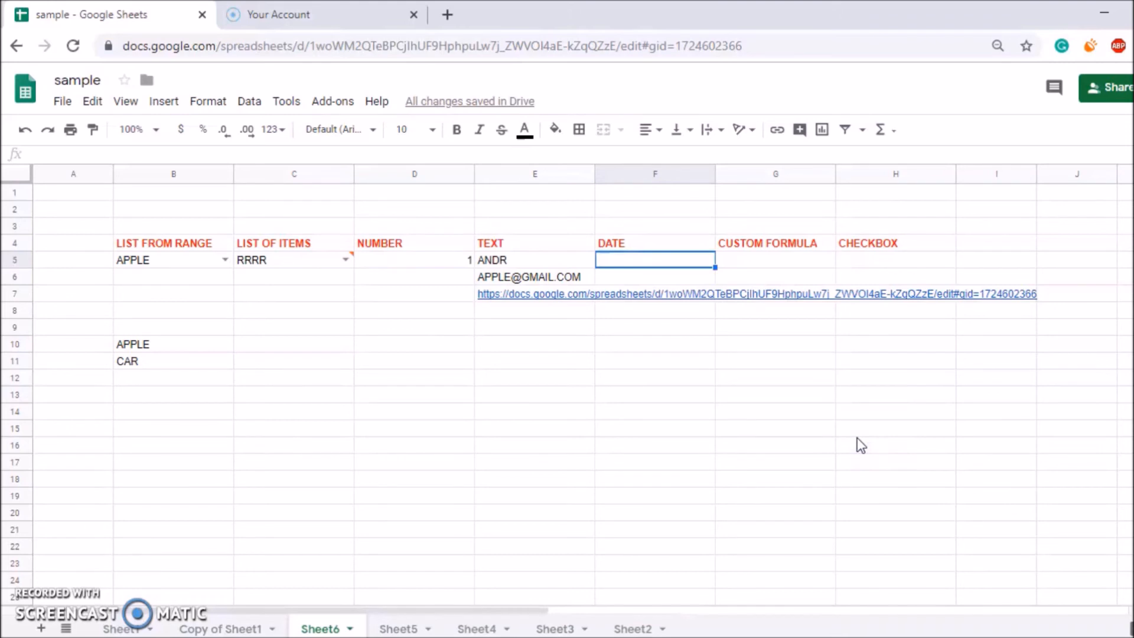
Enter 17 November 2019 in F5 from the date picker, then select G5.
click(632, 345)
double_click(632, 345)
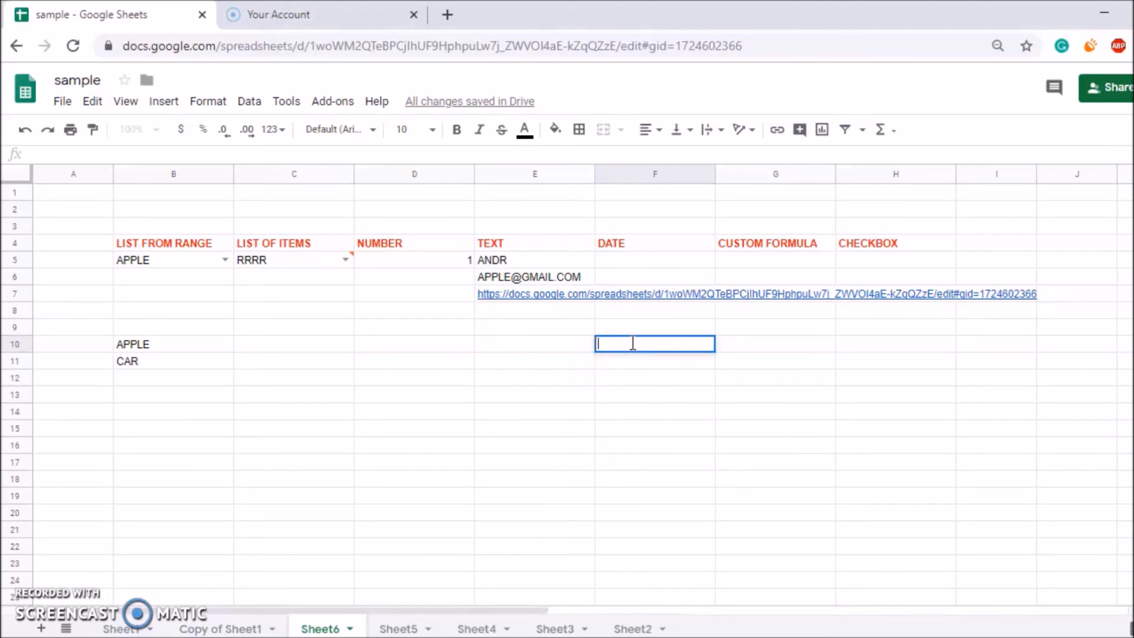
double_click(634, 261)
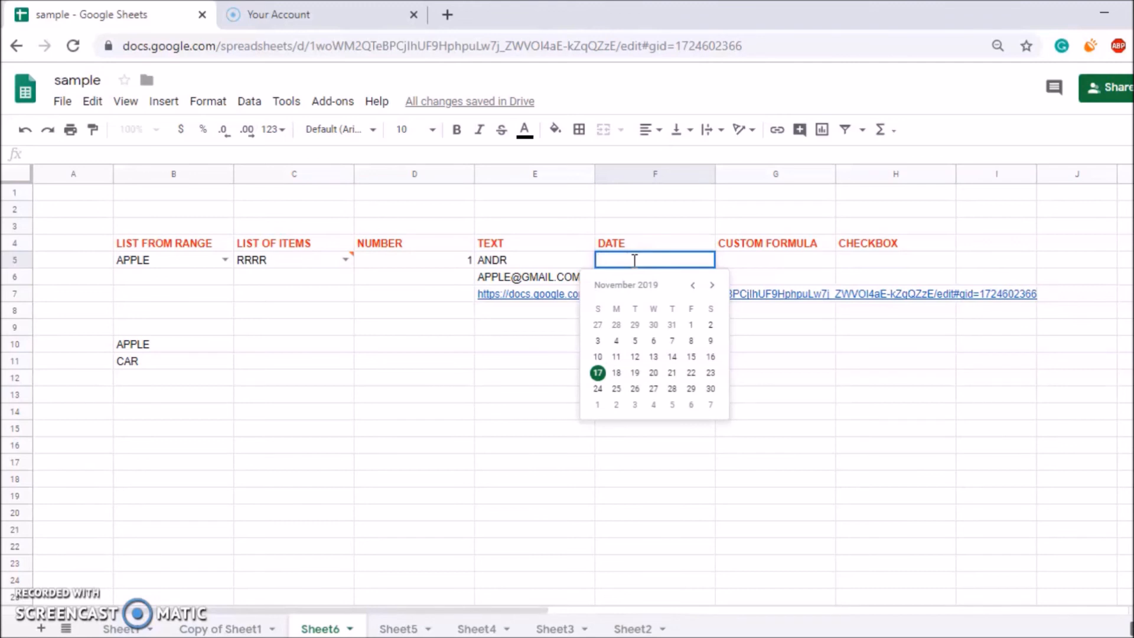
click(597, 372)
click(746, 257)
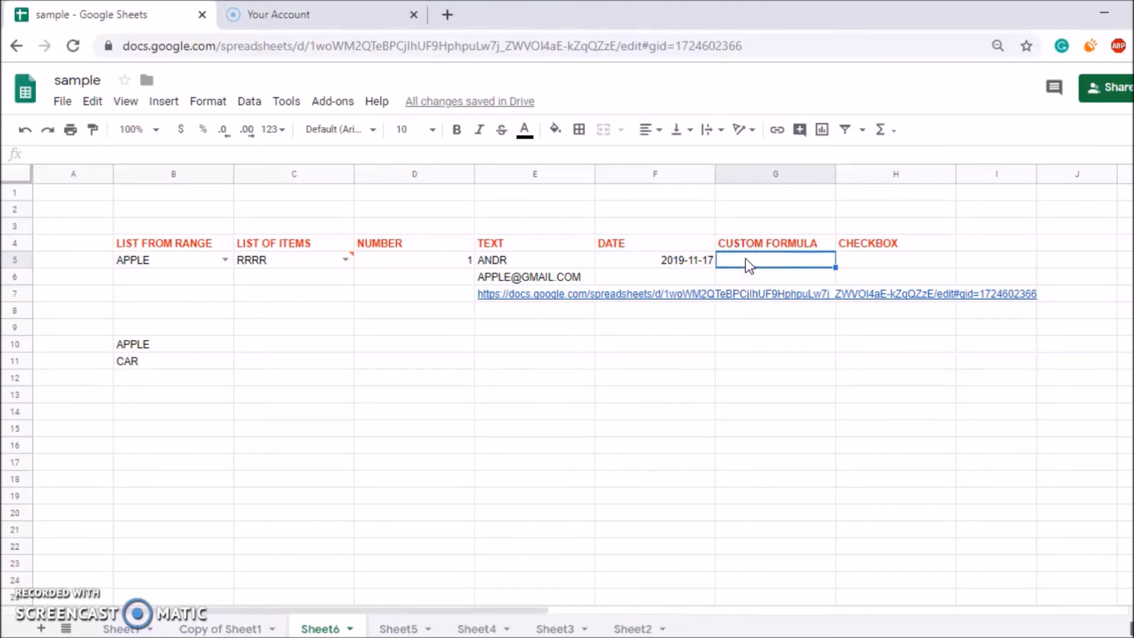
Set G5's validation to 'Custom formula is' +IF with Reject input, and save it.
click(247, 103)
click(266, 312)
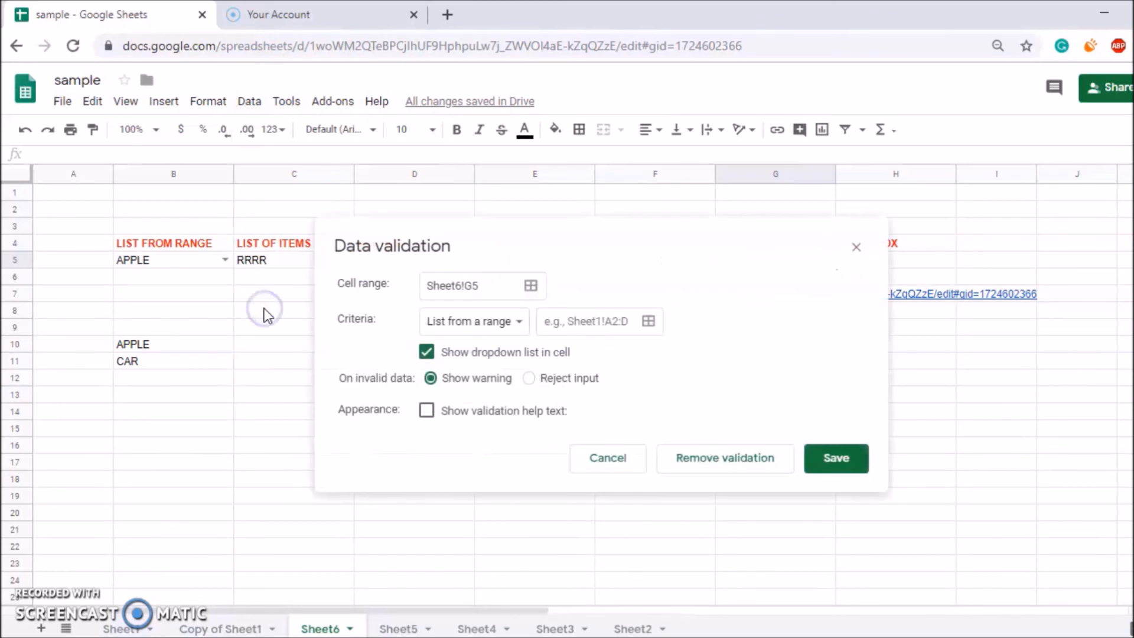
click(507, 322)
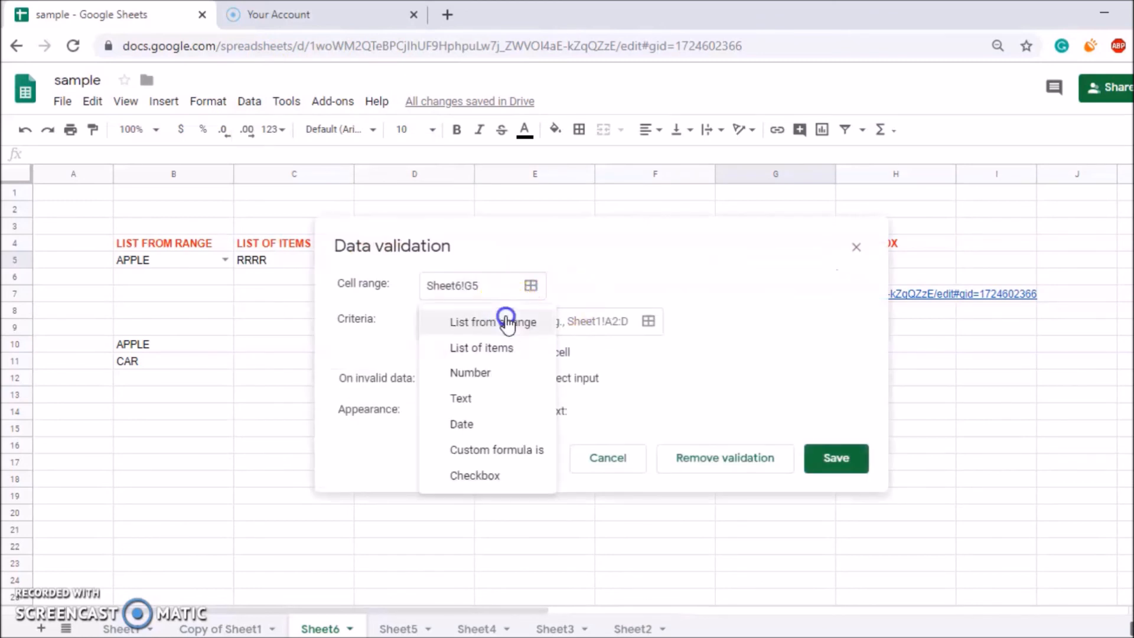
click(494, 449)
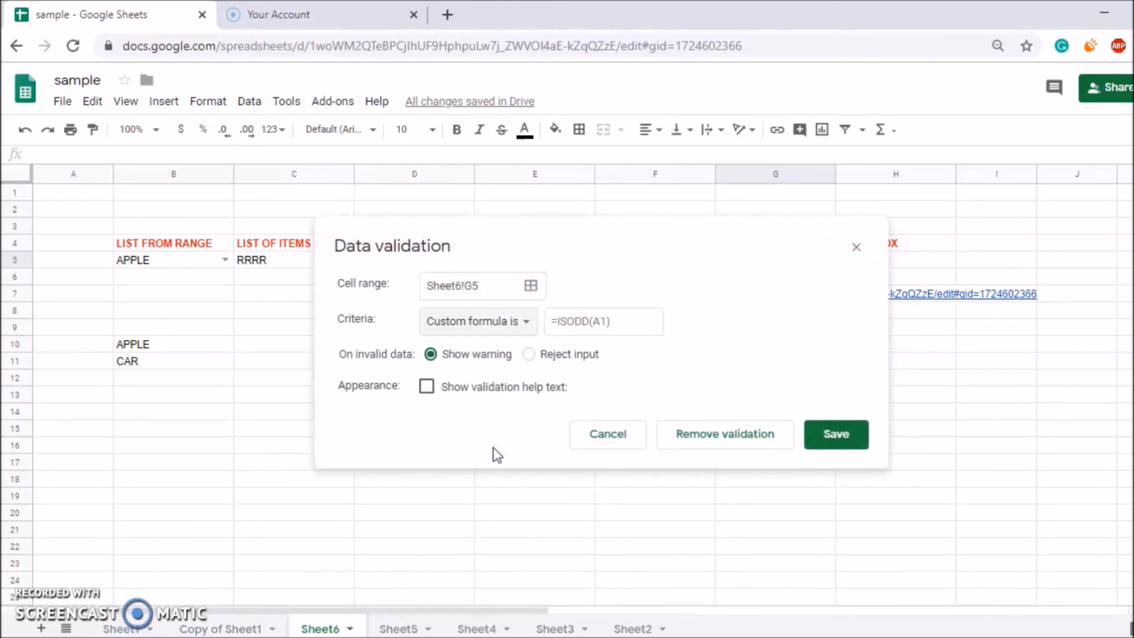
click(583, 328)
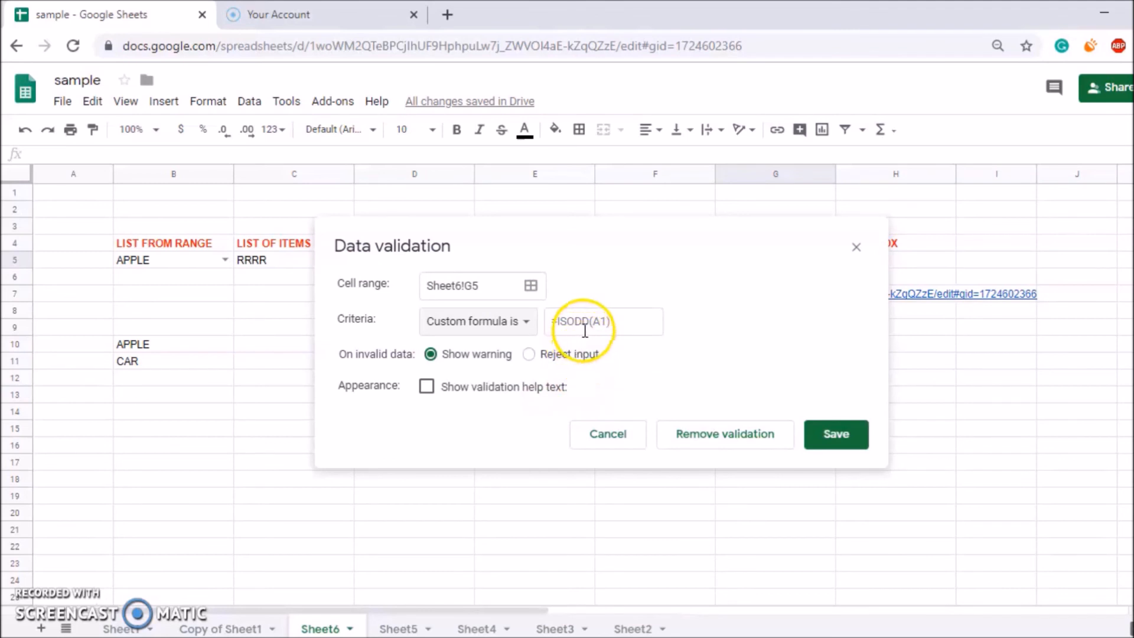
click(573, 322)
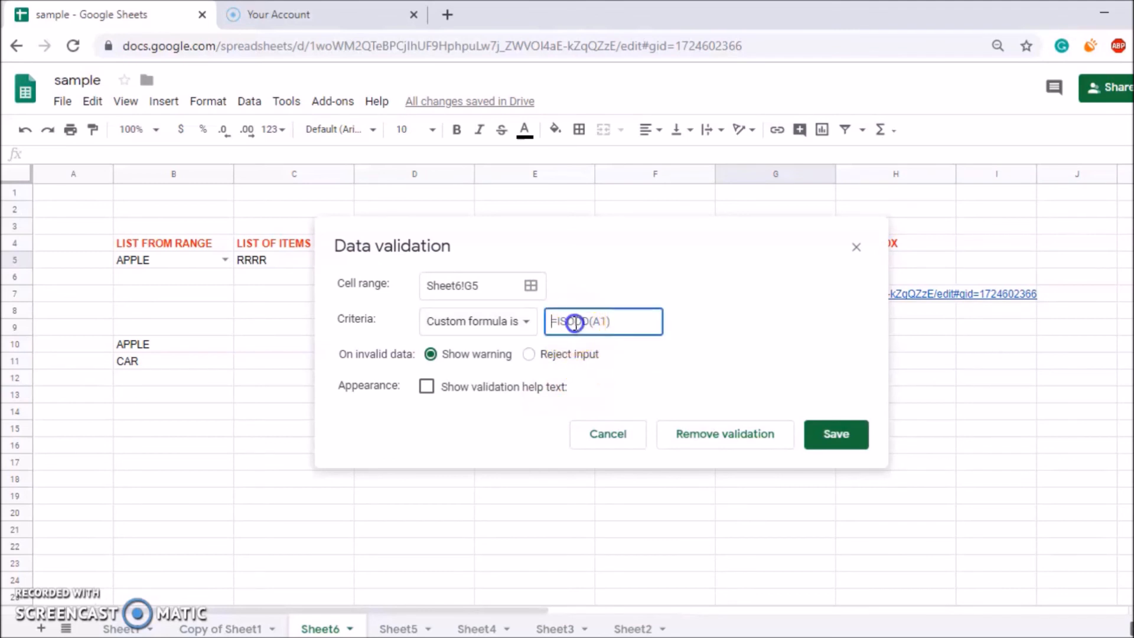
text(+IF)
click(592, 354)
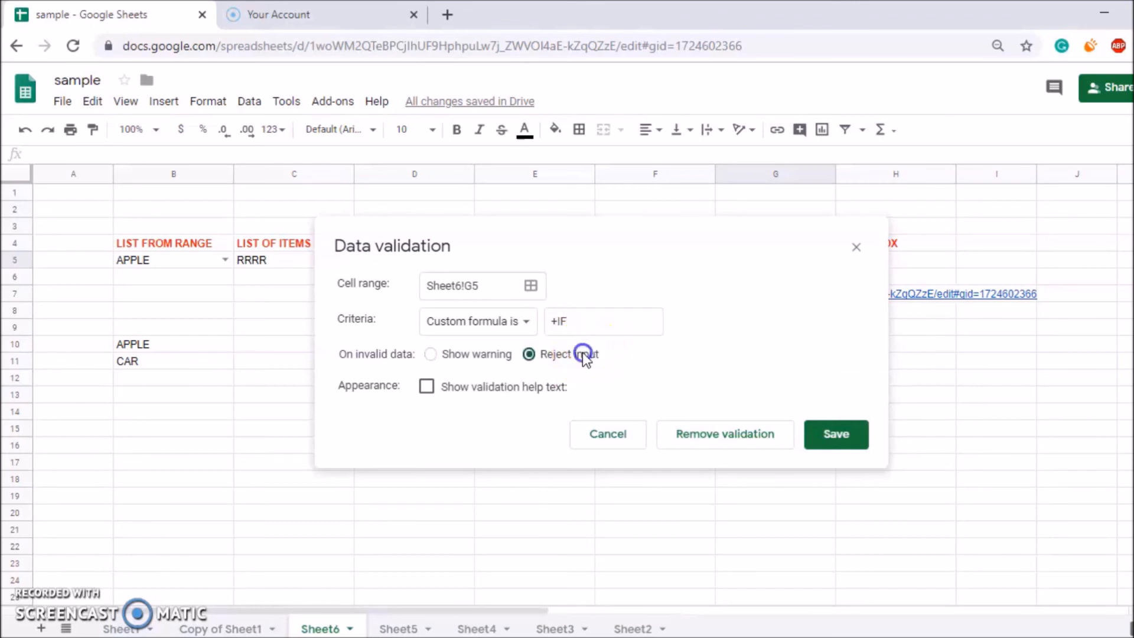
click(855, 436)
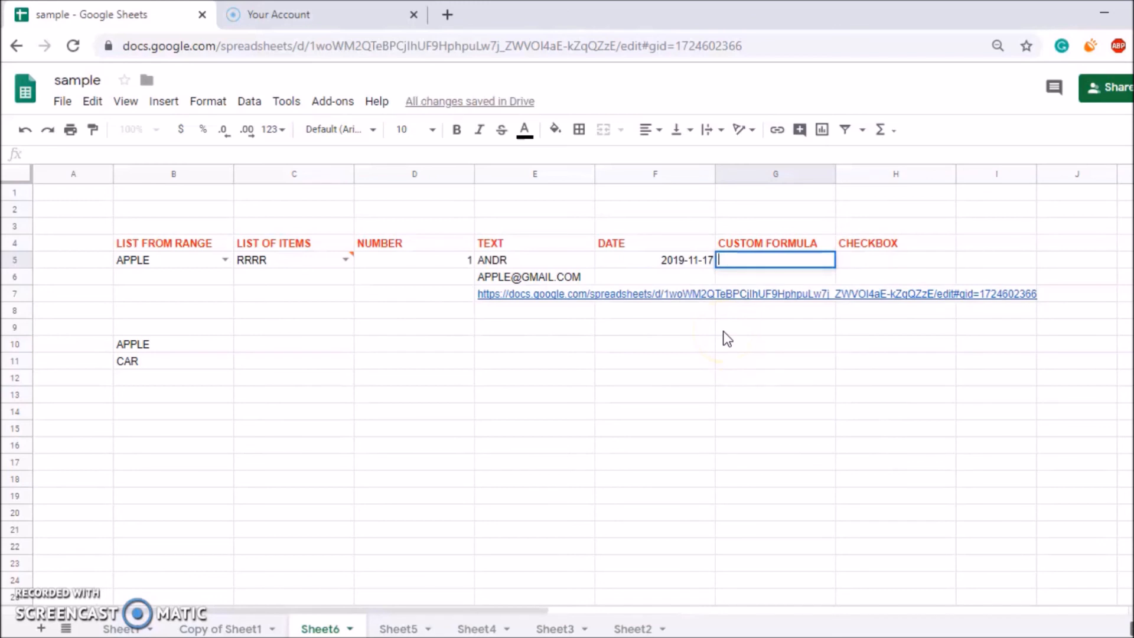
Enter +IF( and then +SUM( in G5, leaving it showing #N/A.
text(+IF()
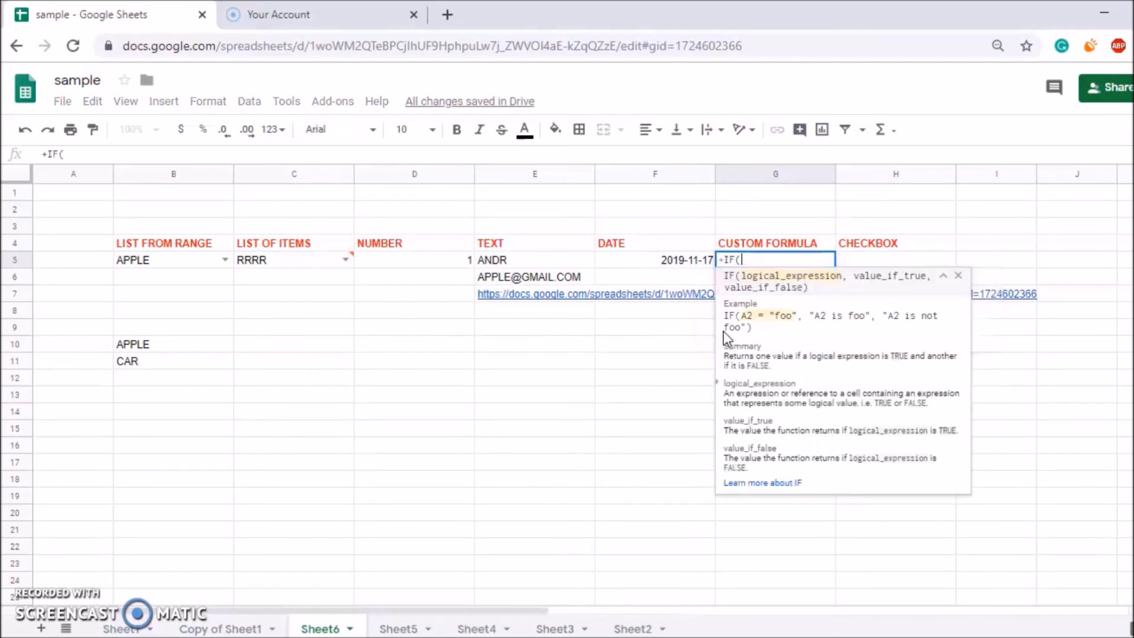
key(Return)
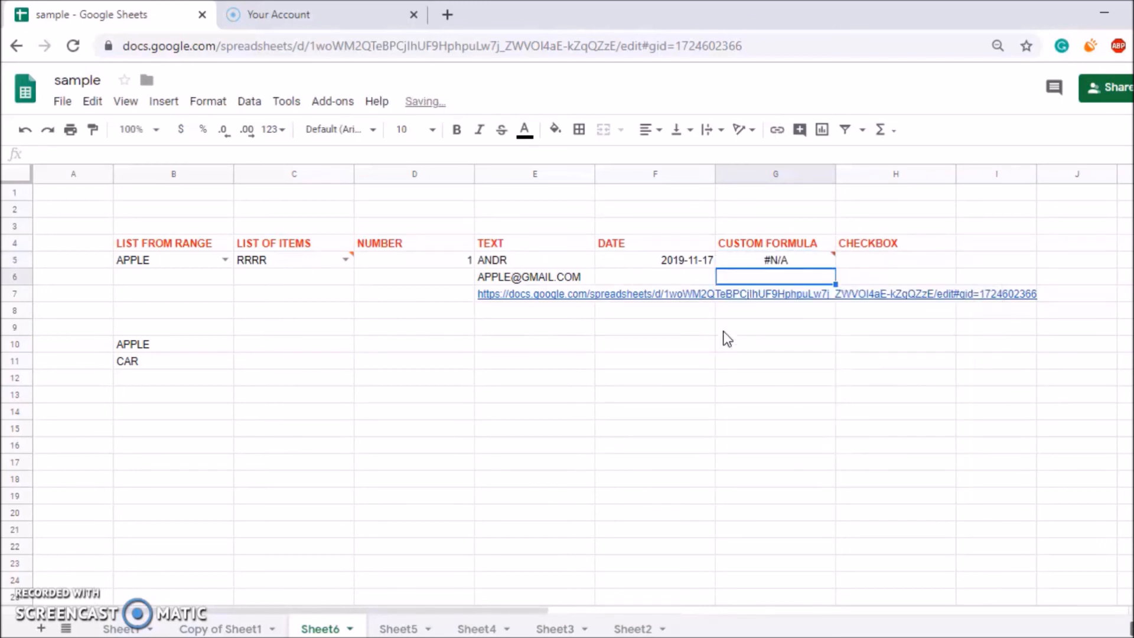
key(Up)
text(+)
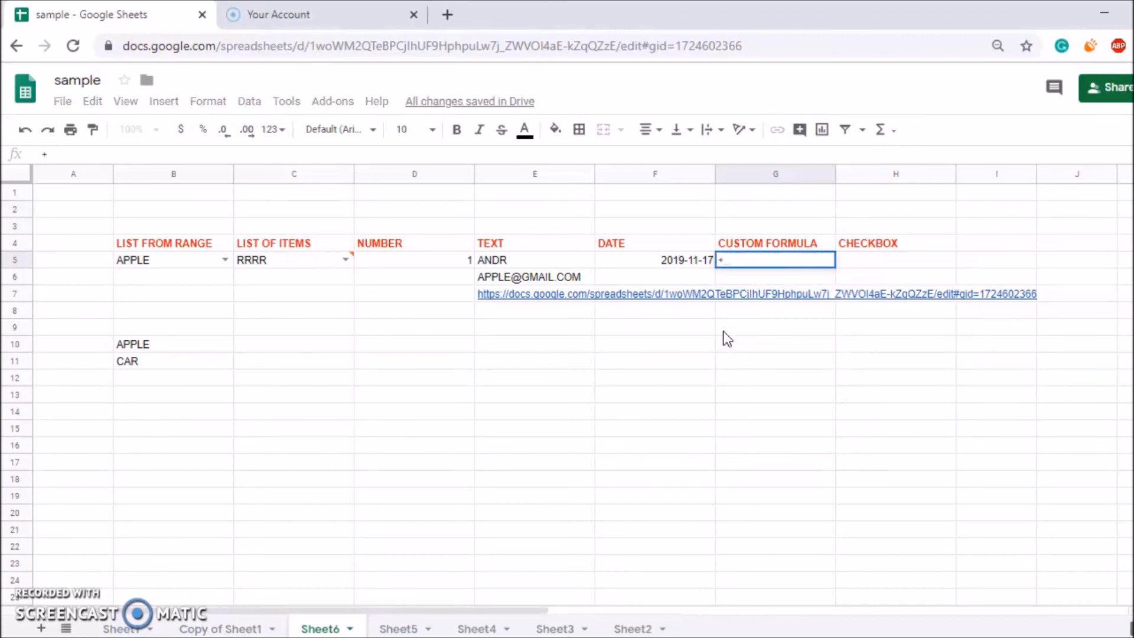
text(SUM()
key(Return)
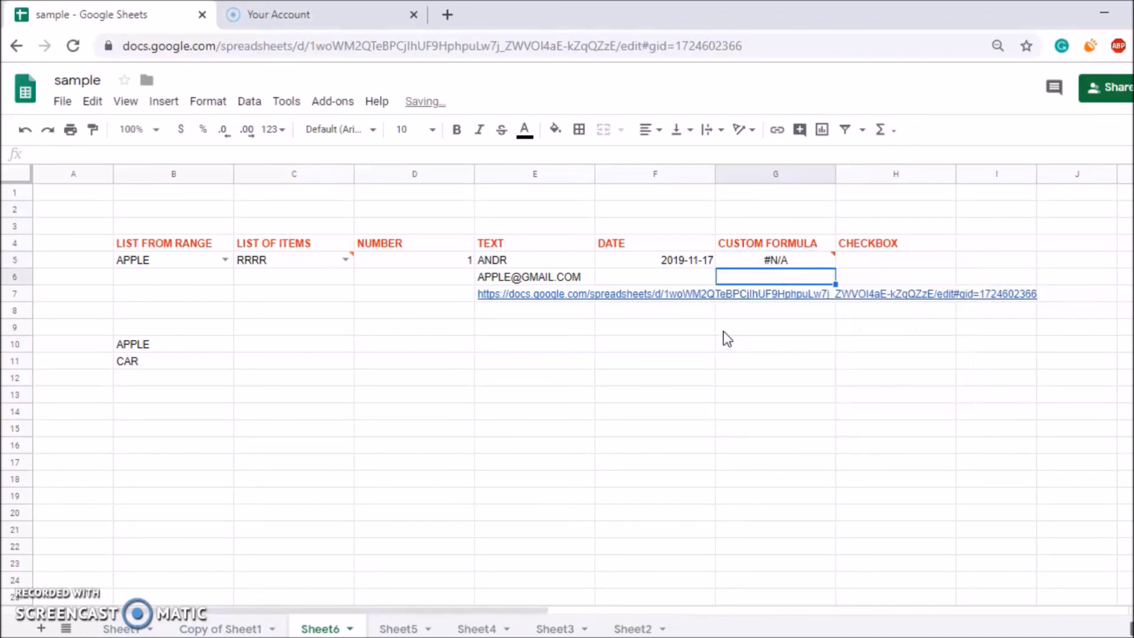
Enter APPL in G5 and dismiss the validation rejection error.
key(Up)
text(APPLY)
key(BackSpace)
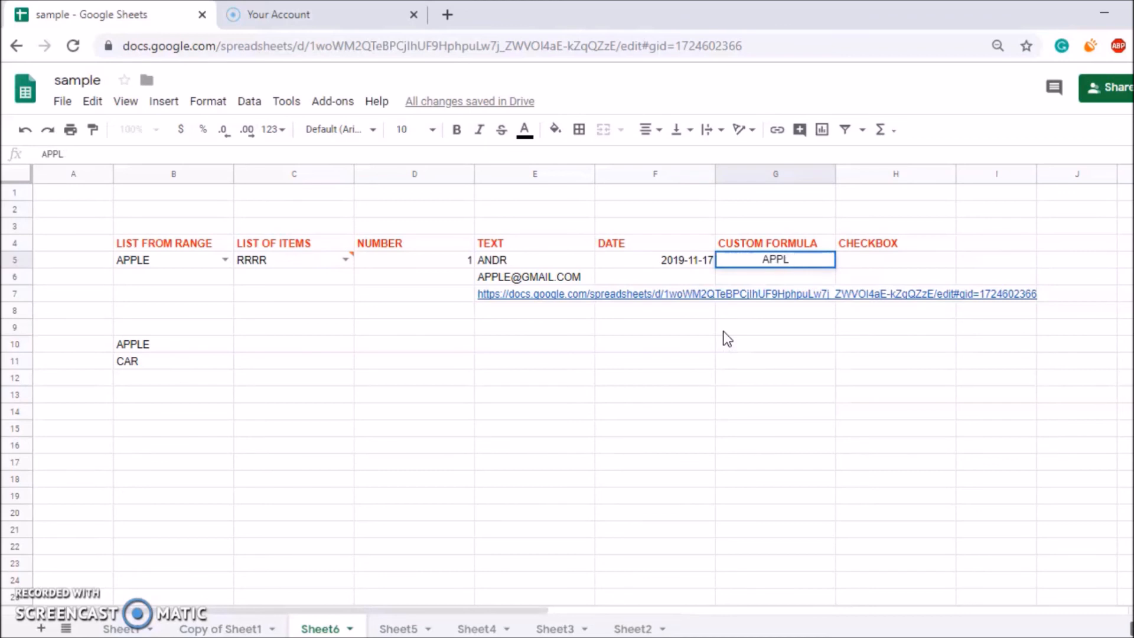
text(E)
key(Return)
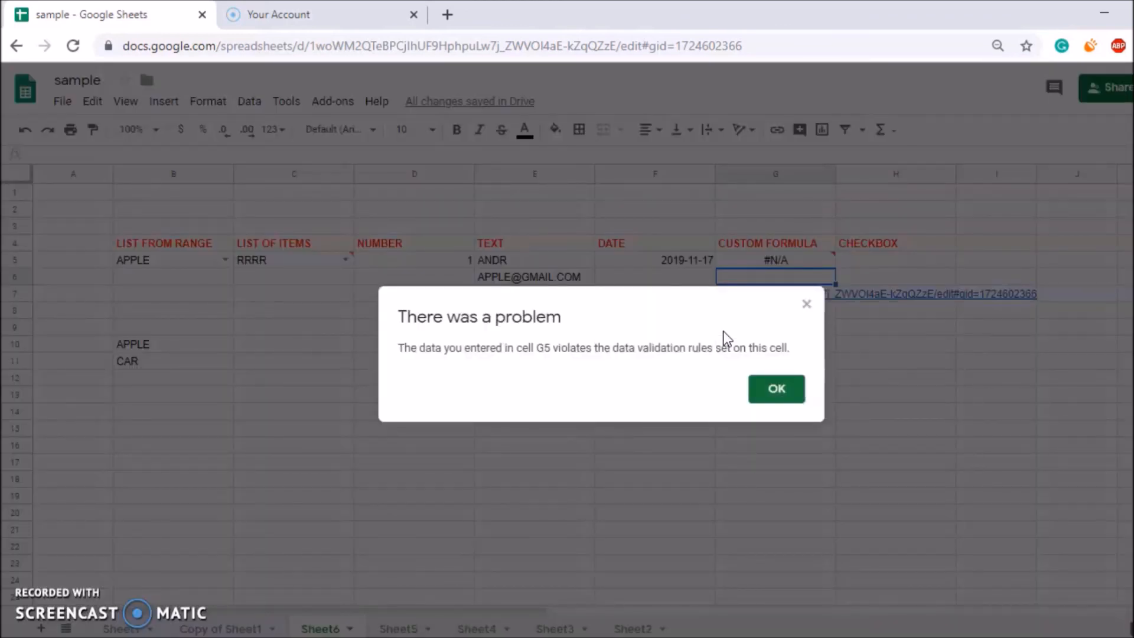
key(Return)
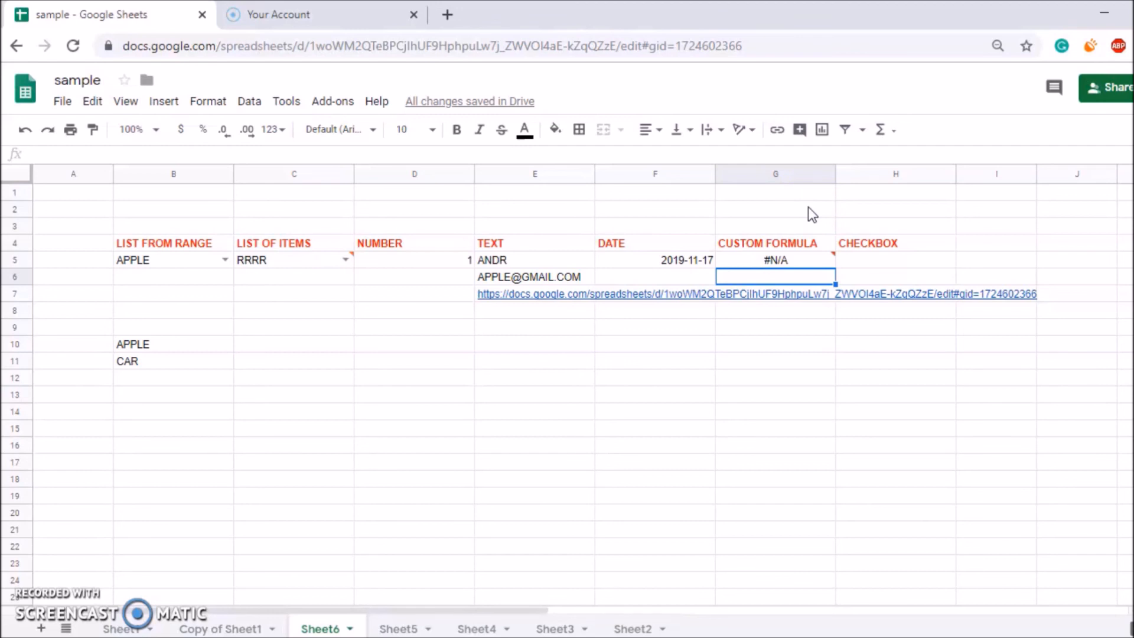
Set the data validation criterion for H5 to Checkbox.
click(854, 259)
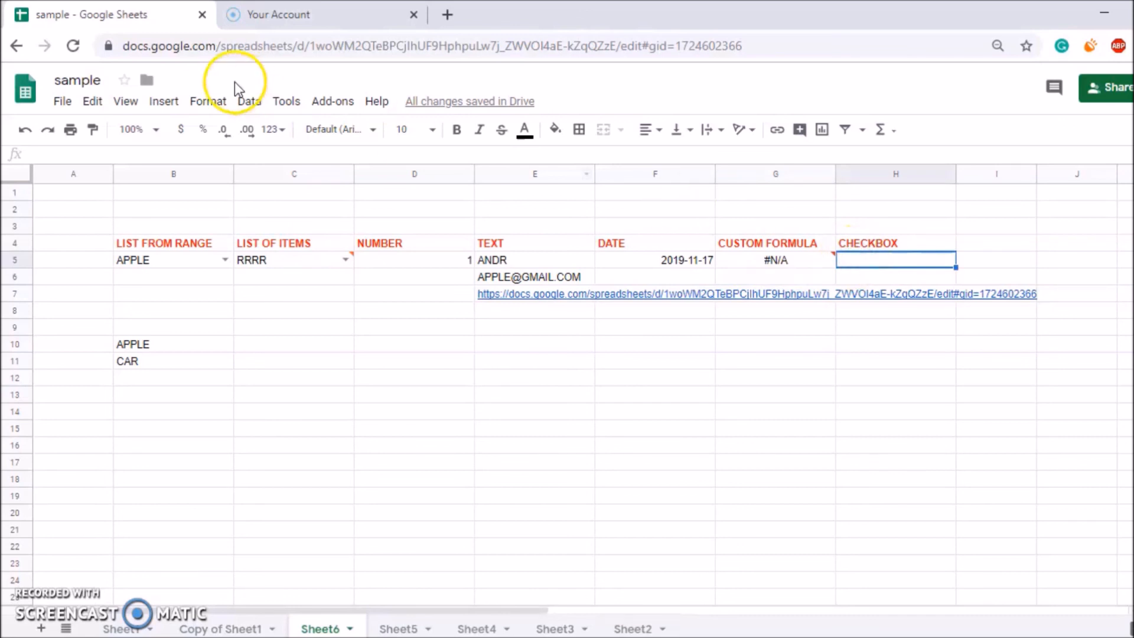
click(249, 100)
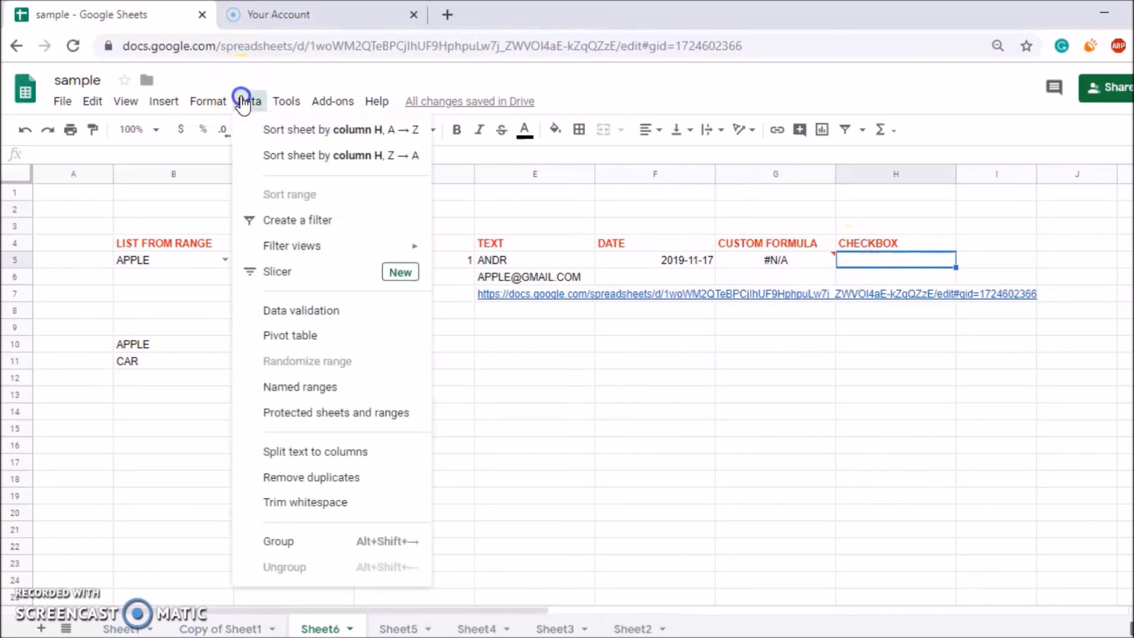
click(255, 308)
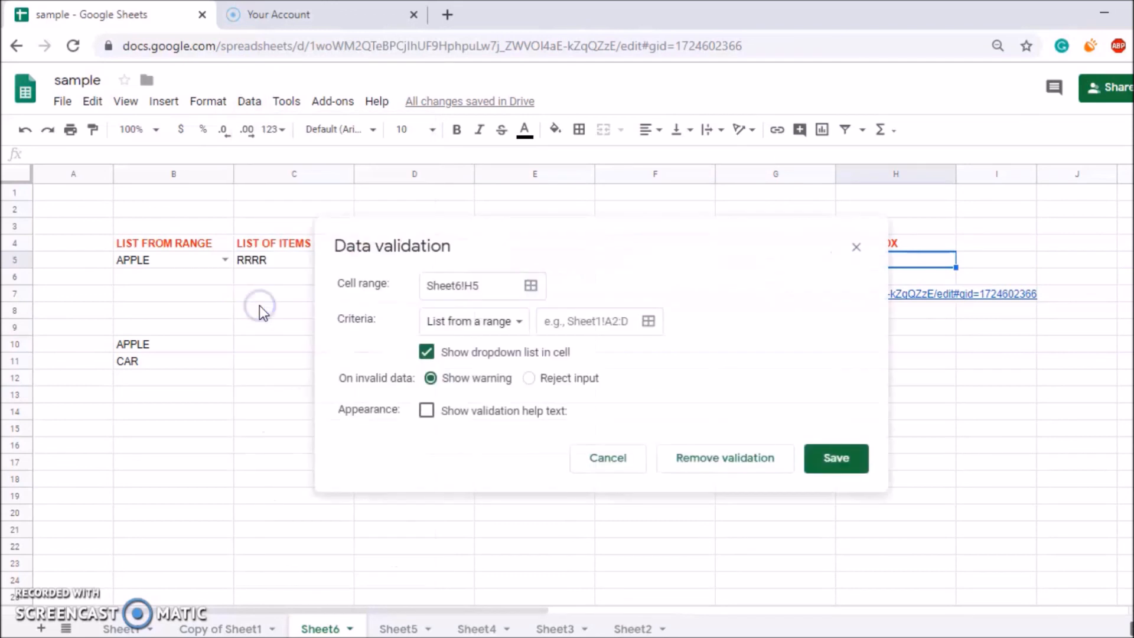
click(501, 325)
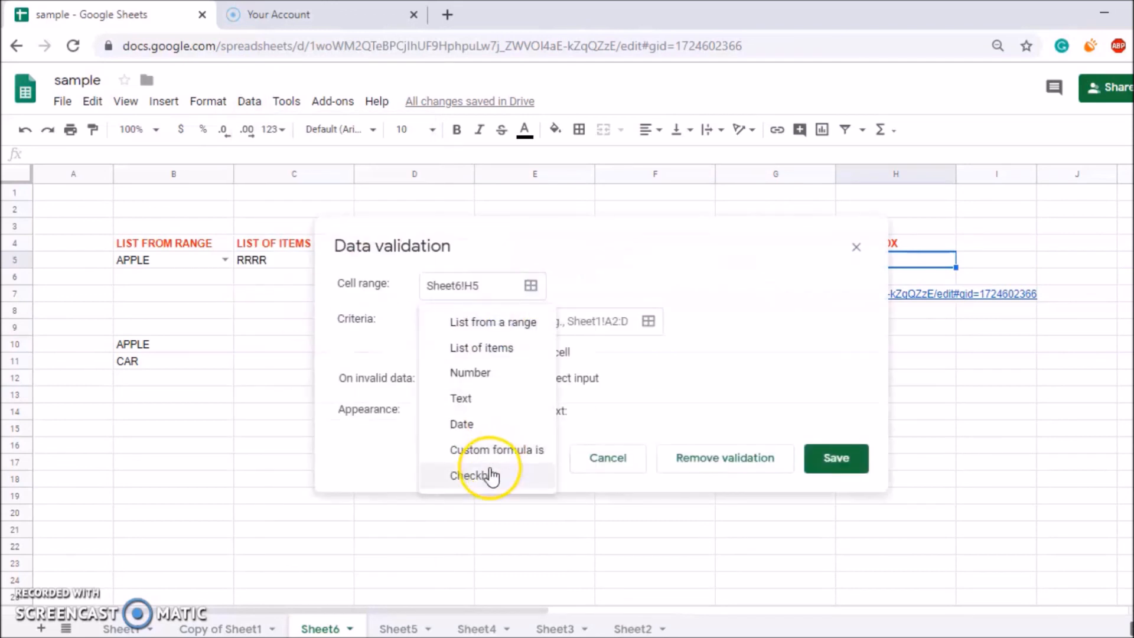
click(490, 476)
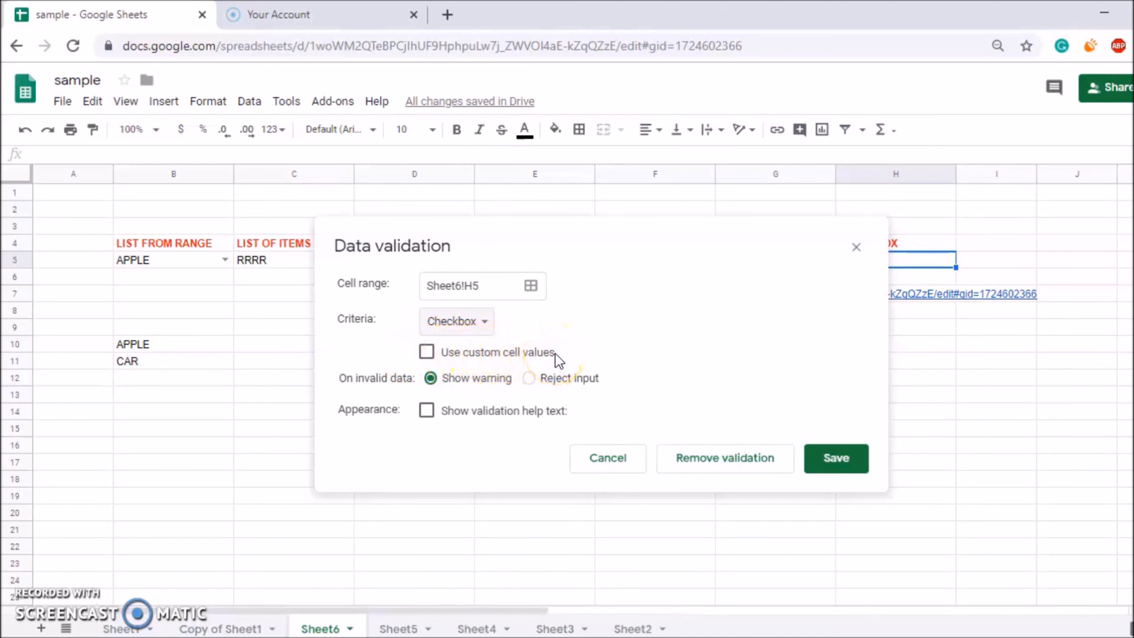
Use custom values APPROVED (checked) and PENDING (unchecked), reject other input, and save.
click(426, 353)
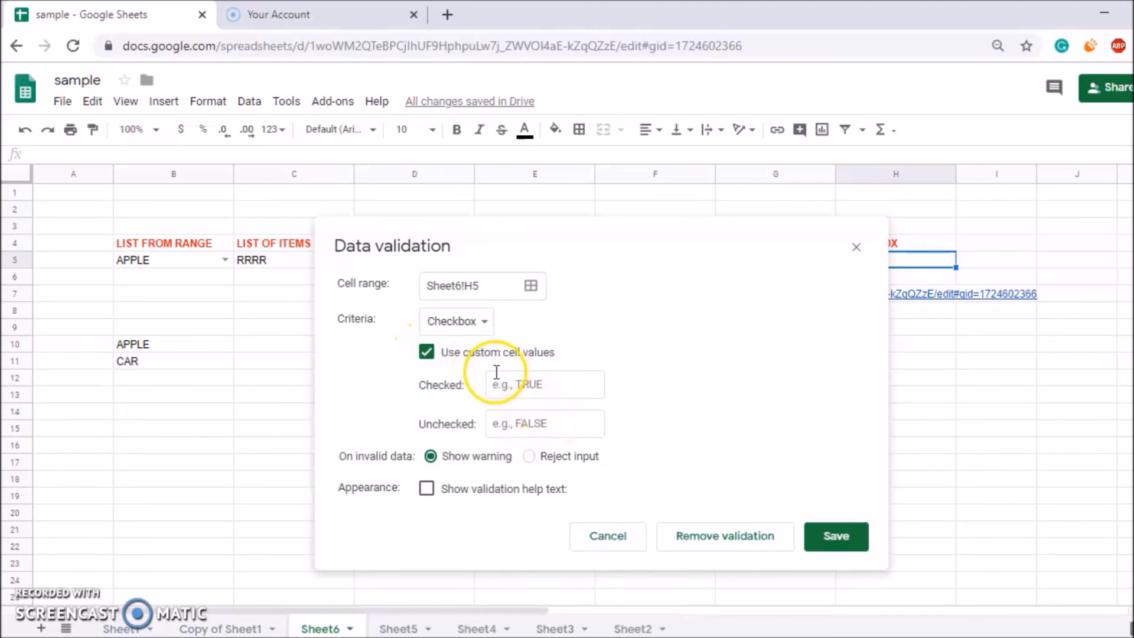
click(536, 386)
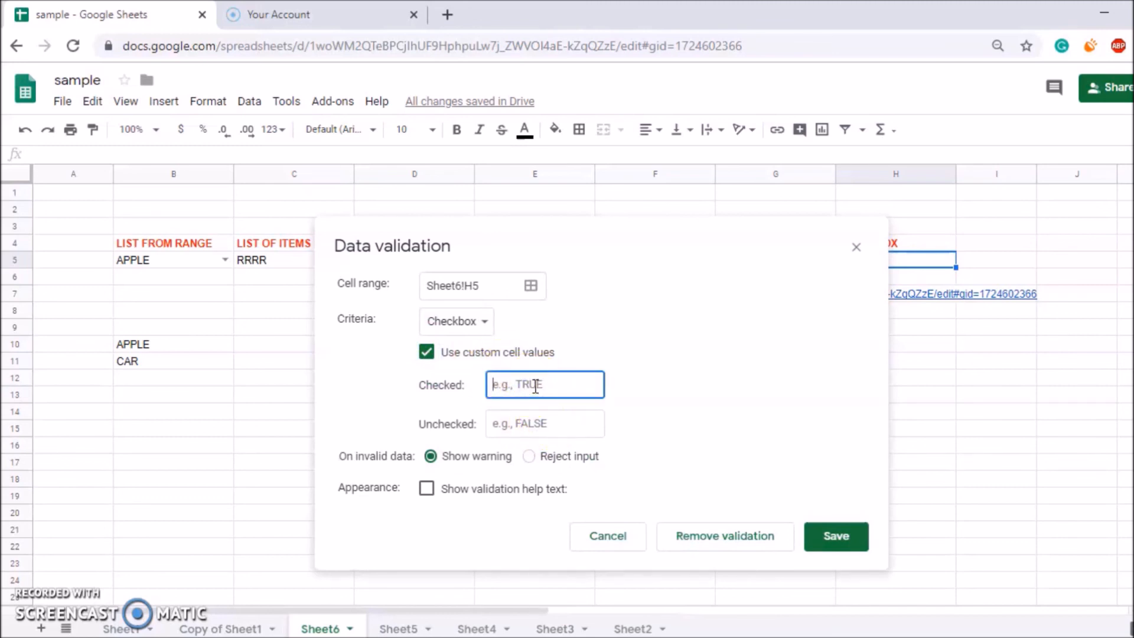
text(T)
key(BackSpace)
text(APPROVED)
click(525, 418)
click(523, 422)
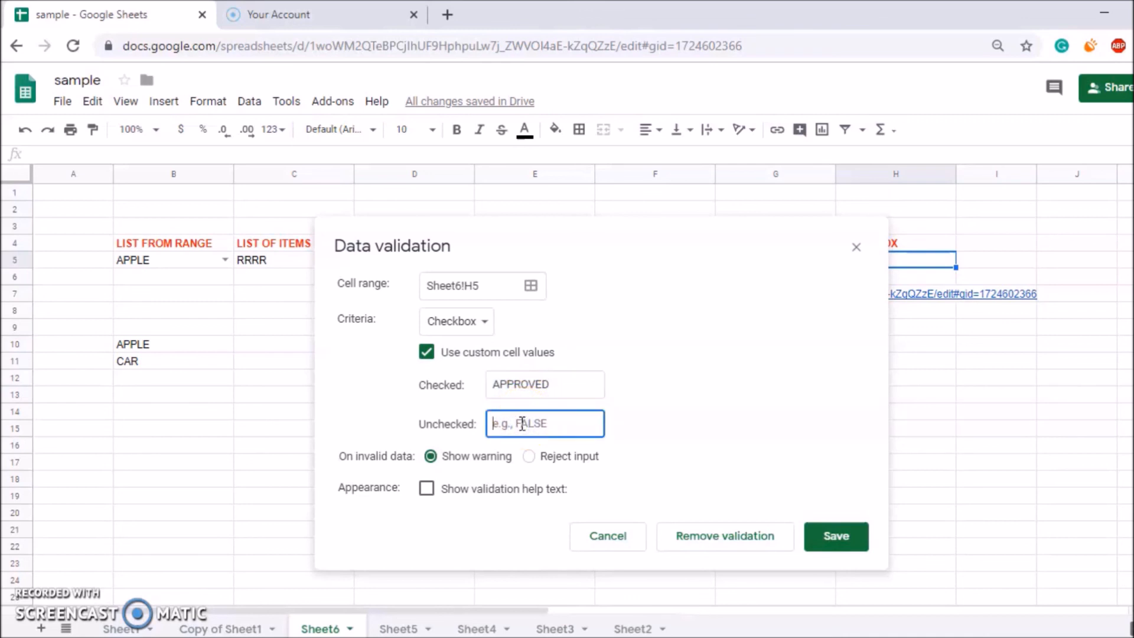
text(PENDING)
click(528, 457)
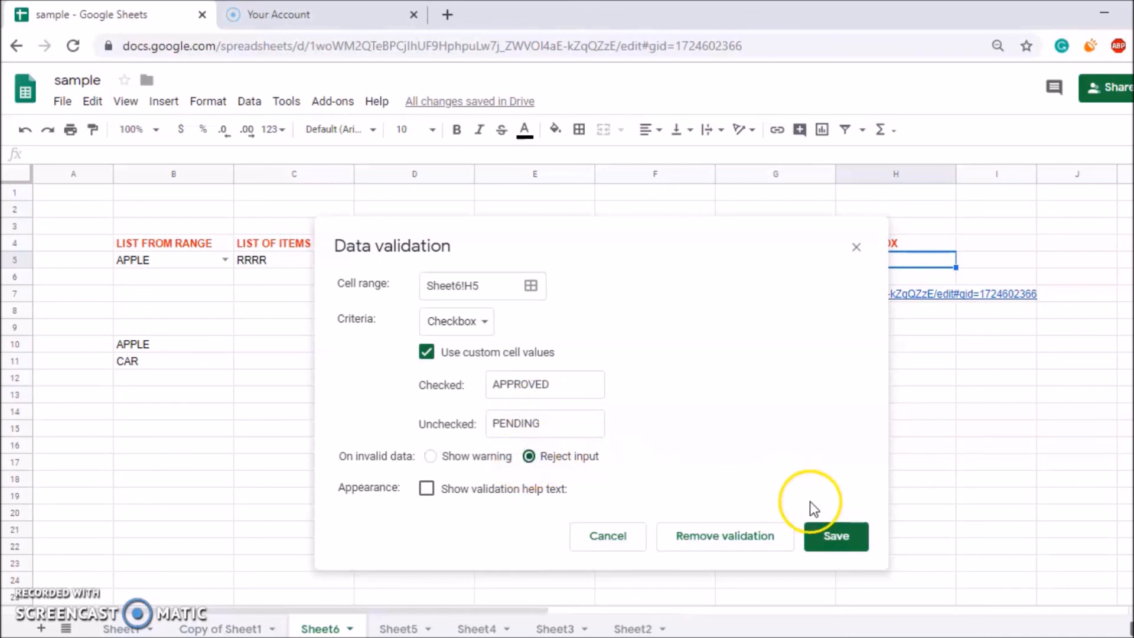
click(833, 538)
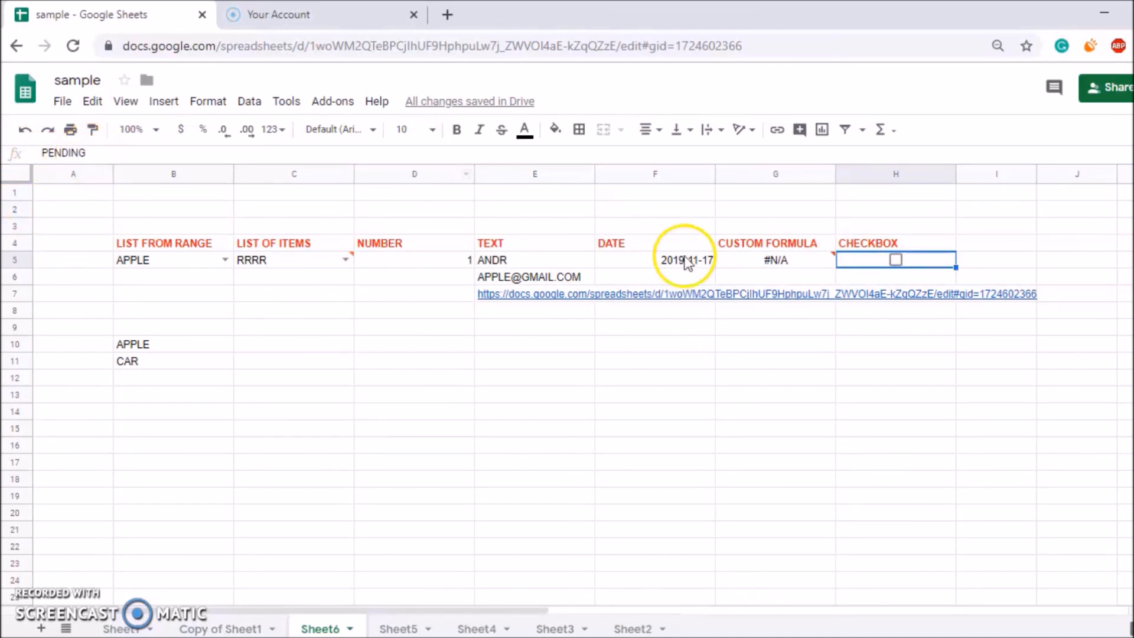
Tick the H5 checkbox so the cell stores APPROVED.
click(898, 258)
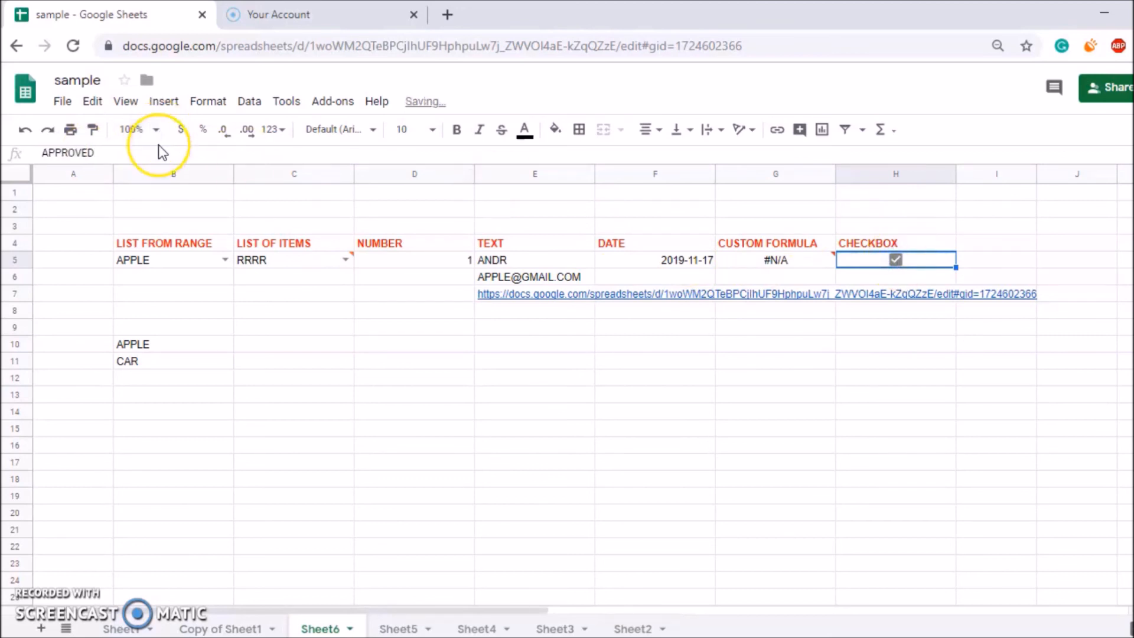